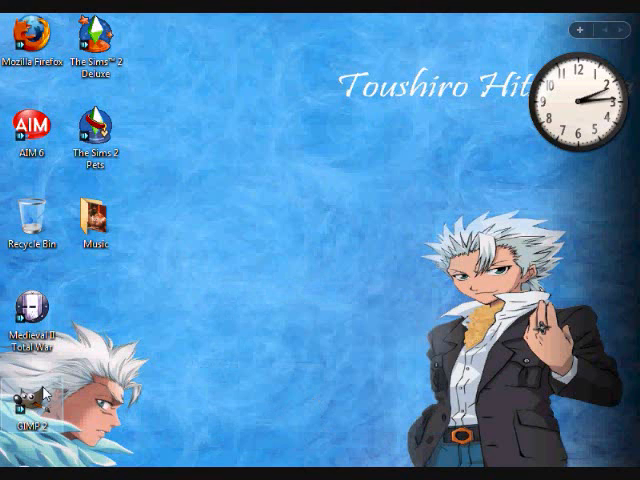
Launch GIMP from the desktop shortcut and nudge its toolbox window upward
{"action": "left_click", "coordinate": [44, 395]}
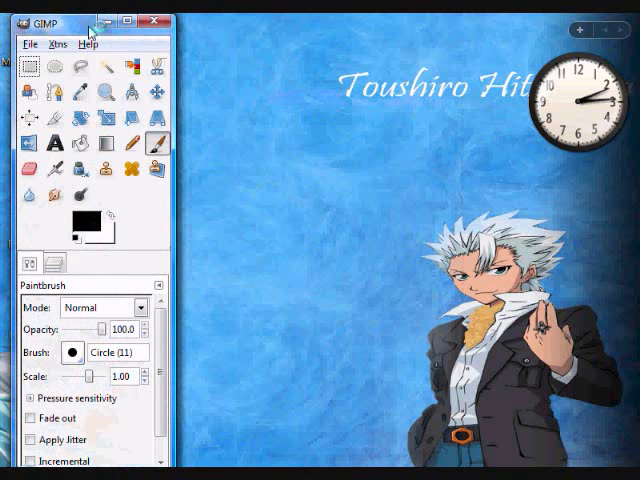
{"action": "left_click_drag", "start_coordinate": [84, 20], "coordinate": [84, 6]}
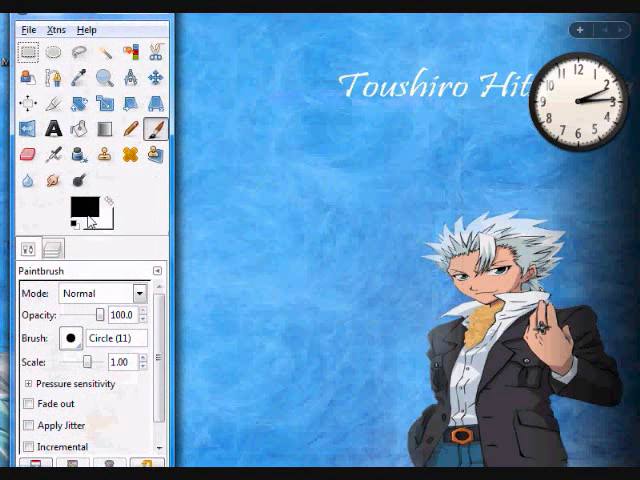
Create a new blank image sized 450 × 150 pixels
{"action": "left_click", "coordinate": [28, 29]}
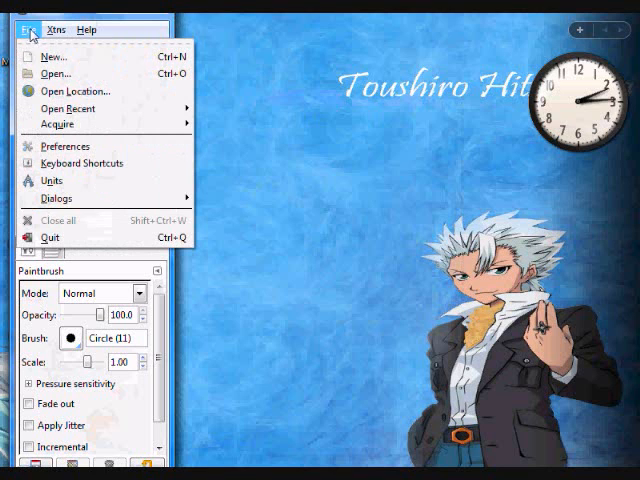
{"action": "left_click", "coordinate": [54, 56]}
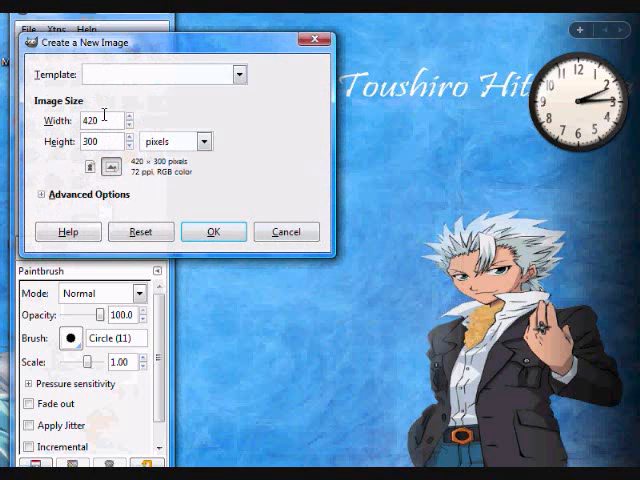
{"action": "left_click", "coordinate": [103, 118]}
{"action": "type", "text": "150"}
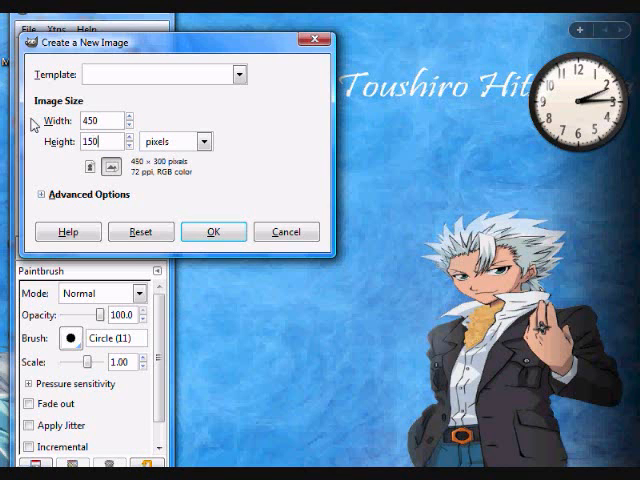
{"action": "key", "text": "Return"}
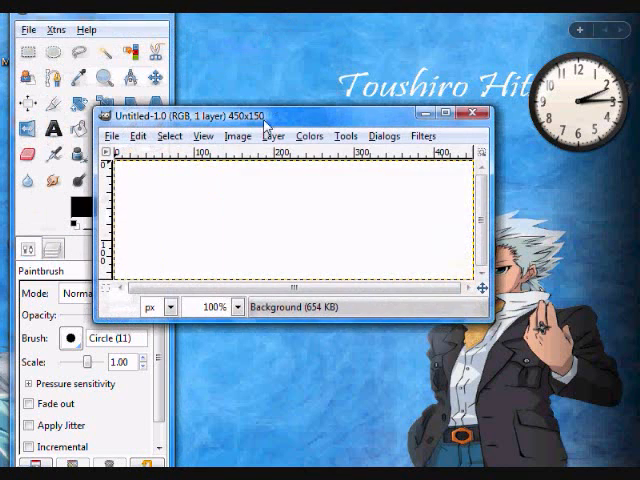
Move the new image window aside and maximize it to fill the screen
{"action": "left_click_drag", "start_coordinate": [268, 112], "coordinate": [355, 120]}
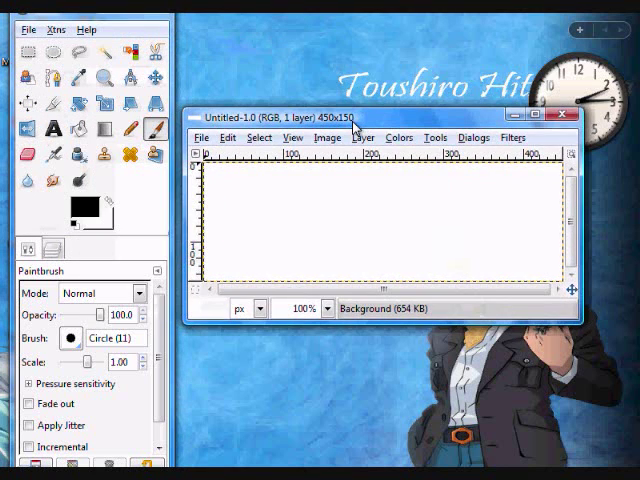
{"action": "left_click", "coordinate": [540, 118]}
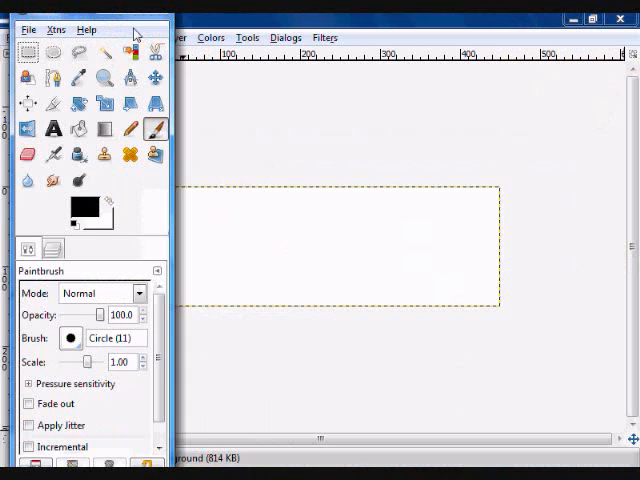
Duplicate the background layer repeatedly in the Layers dialog to build the frame stack
{"action": "left_click_drag", "start_coordinate": [72, 19], "coordinate": [62, 18]}
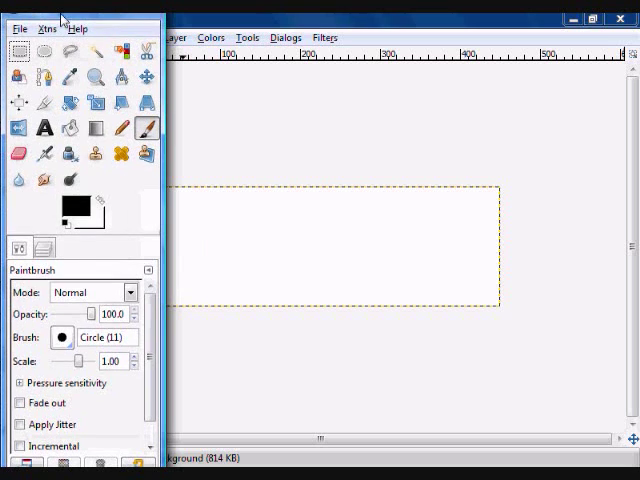
{"action": "left_click", "coordinate": [45, 249]}
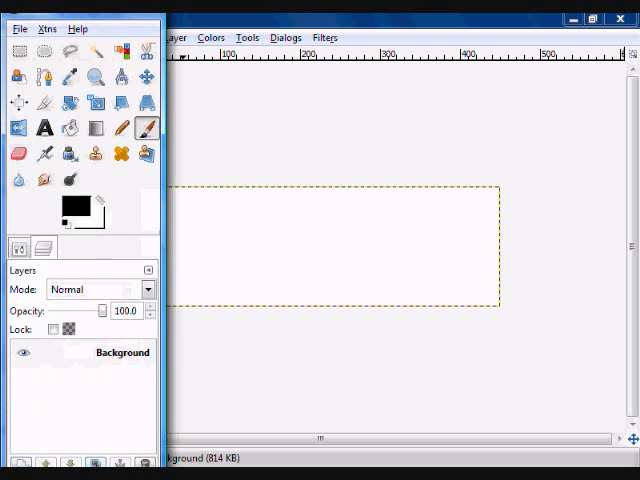
{"action": "left_click", "coordinate": [96, 463]}
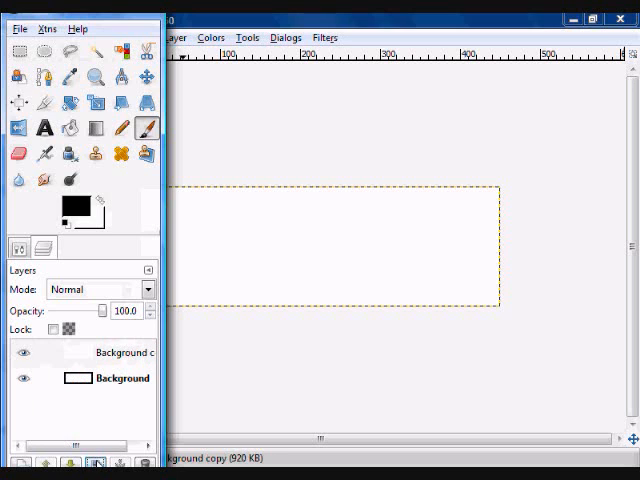
{"action": "left_click", "coordinate": [96, 463]}
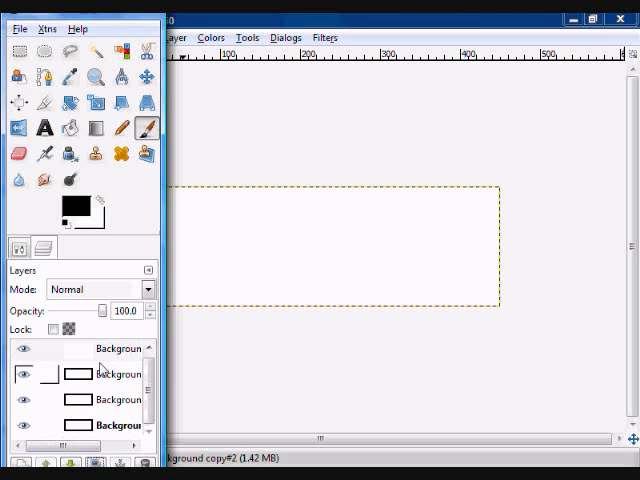
Hide every layer in the stack via their eye icons
{"action": "left_click", "coordinate": [24, 350]}
{"action": "left_click", "coordinate": [24, 374]}
{"action": "left_click", "coordinate": [24, 400]}
{"action": "left_click", "coordinate": [24, 425]}
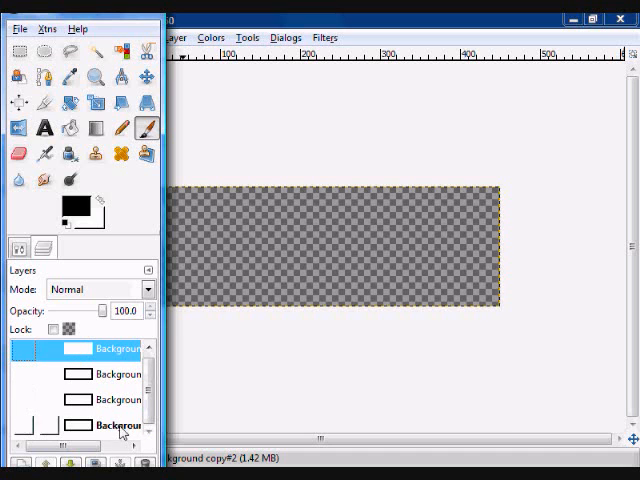
Rename the bottom two layers to Layer 1 and Layer 2 through Edit Layer Attributes
{"action": "right_click", "coordinate": [120, 430]}
{"action": "left_click", "coordinate": [160, 29]}
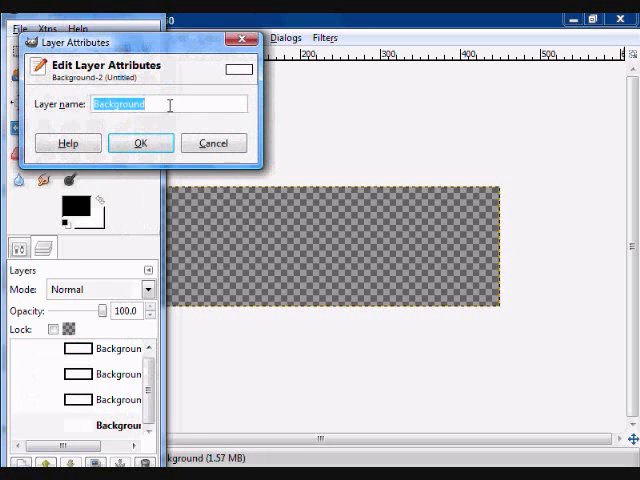
{"action": "type", "text": "Layer 1"}
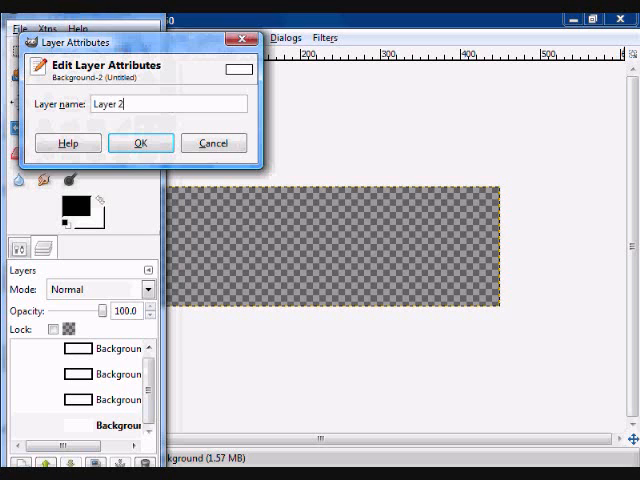
{"action": "left_click", "coordinate": [140, 143]}
{"action": "right_click", "coordinate": [120, 400]}
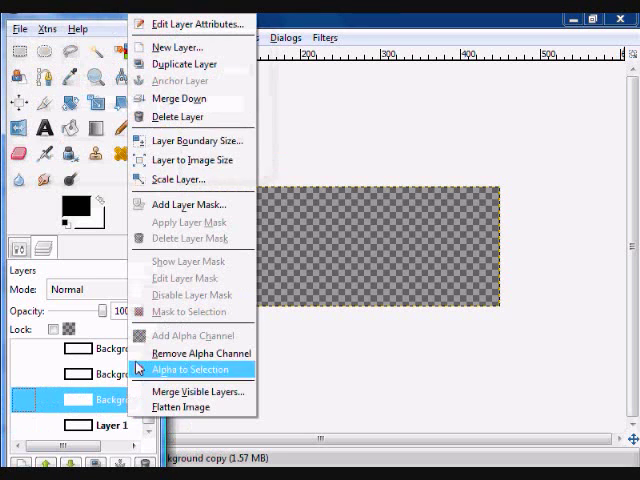
{"action": "left_click", "coordinate": [195, 24]}
{"action": "type", "text": "Layer 2"}
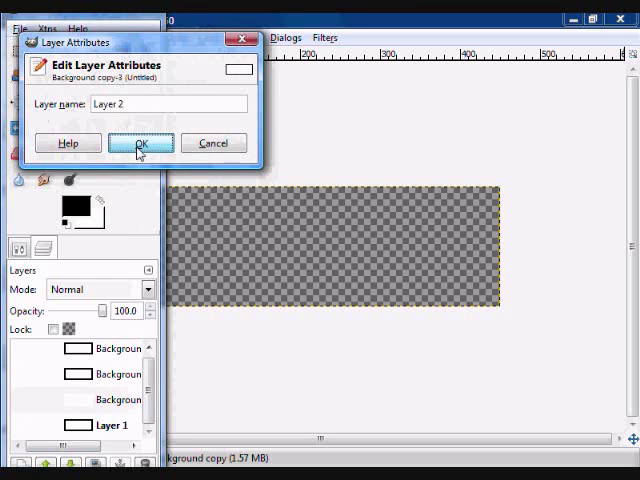
{"action": "left_click", "coordinate": [140, 143]}
Rename the upper two layers to Layer 3 and Layer 4 the same way
{"action": "right_click", "coordinate": [120, 374]}
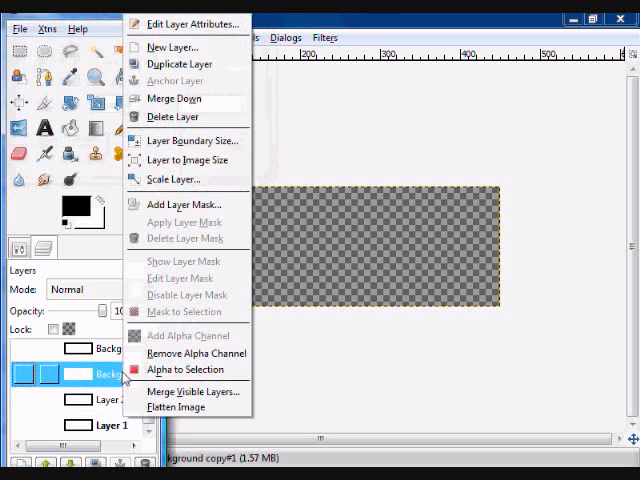
{"action": "left_click", "coordinate": [190, 24]}
{"action": "type", "text": "L"}
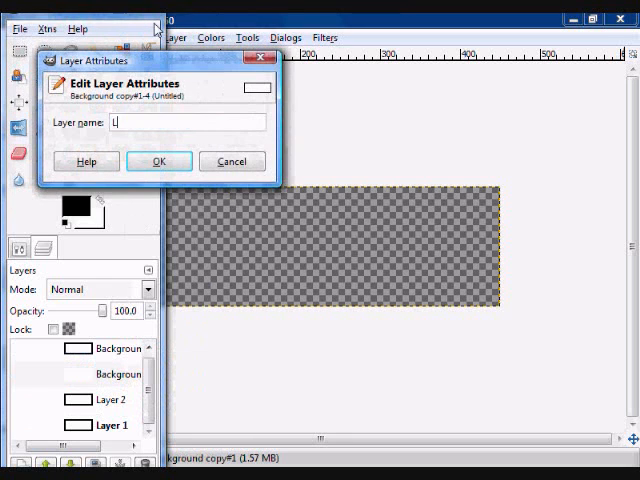
{"action": "type", "text": "ayer 3"}
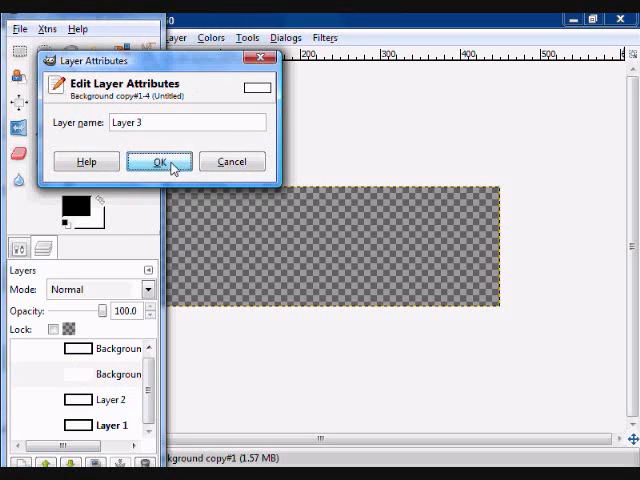
{"action": "left_click", "coordinate": [159, 161]}
{"action": "right_click", "coordinate": [118, 348]}
{"action": "left_click", "coordinate": [190, 24]}
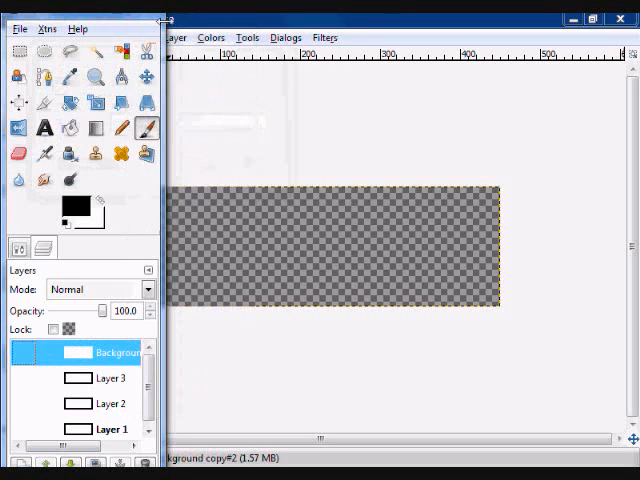
{"action": "type", "text": "Layer 4"}
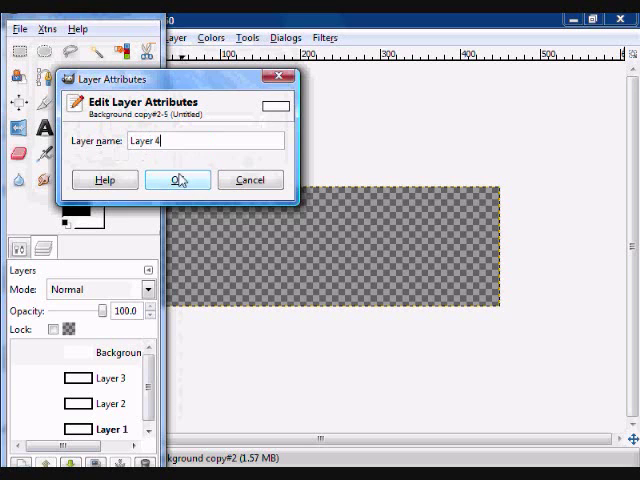
{"action": "left_click", "coordinate": [177, 180]}
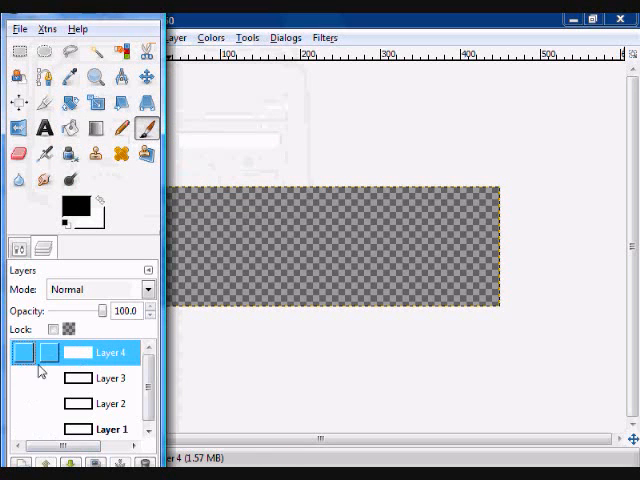
Select Layer 1 and toggle visibility until Layer 1 is shown
{"action": "left_click", "coordinate": [80, 430]}
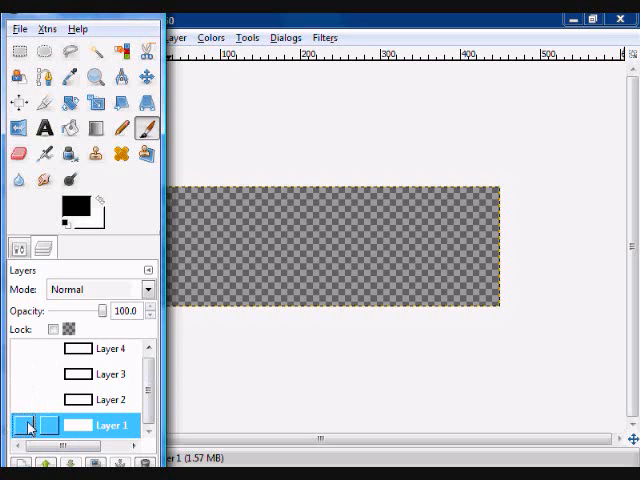
{"action": "left_click", "coordinate": [24, 426]}
{"action": "left_click", "coordinate": [24, 400]}
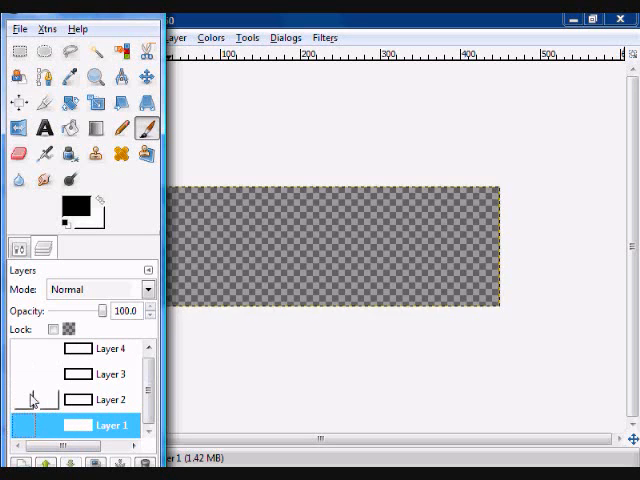
{"action": "left_click", "coordinate": [24, 426]}
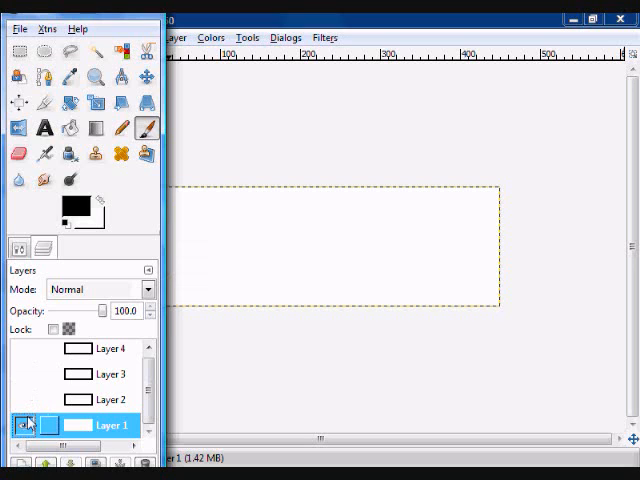
Leave only Layer 1 visible by hiding Layer 2, then return to the paintbrush settings
{"action": "left_click", "coordinate": [22, 426]}
{"action": "left_click", "coordinate": [22, 426]}
{"action": "left_click", "coordinate": [22, 399]}
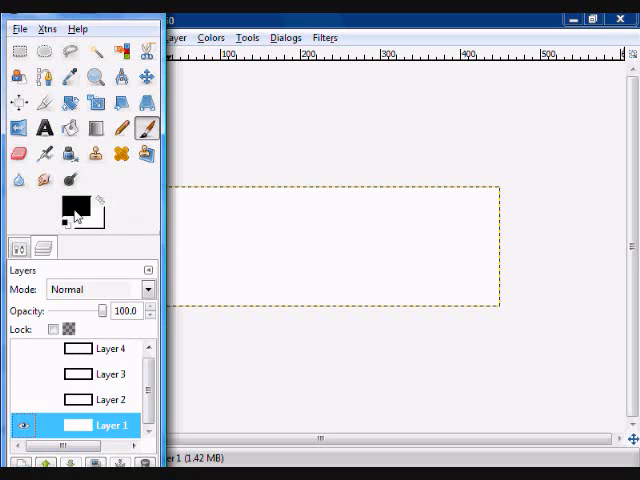
{"action": "left_click", "coordinate": [21, 249]}
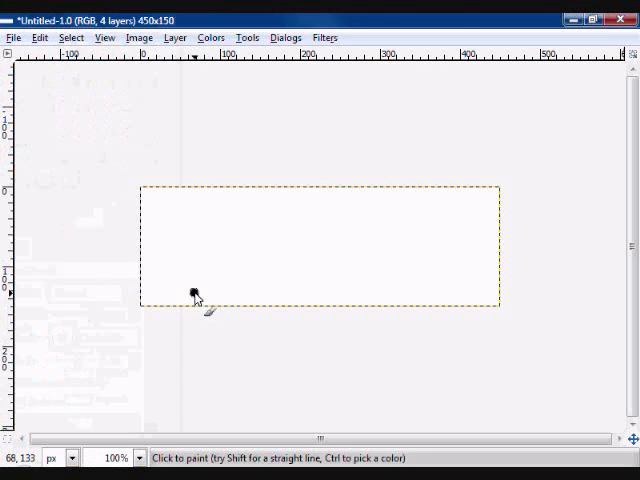
Draw the first stick figure's legs, body and short arms as straight paintbrush lines on Layer 1
{"action": "left_click", "coordinate": [193, 291]}
{"action": "left_click", "coordinate": [220, 258], "text": "shift"}
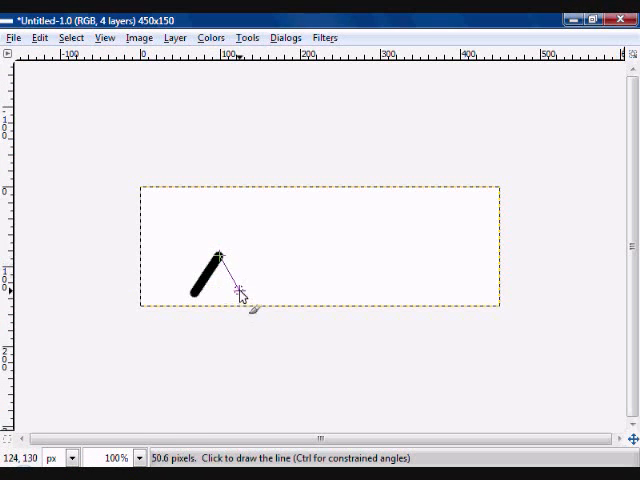
{"action": "left_click", "coordinate": [245, 293], "text": "shift"}
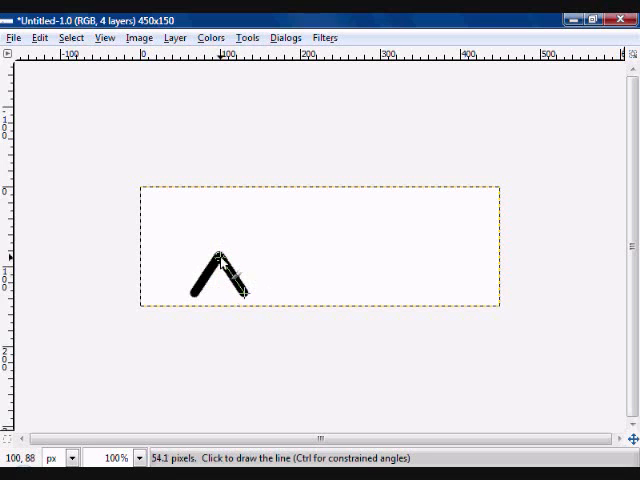
{"action": "left_click", "coordinate": [220, 258], "text": "shift"}
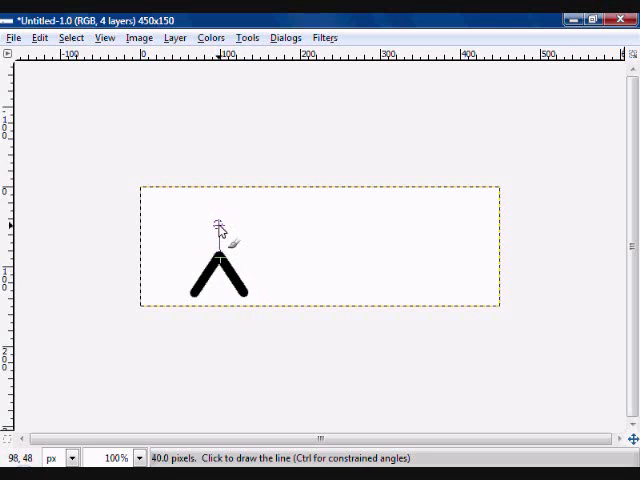
{"action": "left_click", "coordinate": [220, 225], "text": "shift"}
{"action": "left_click", "coordinate": [240, 243], "text": "shift"}
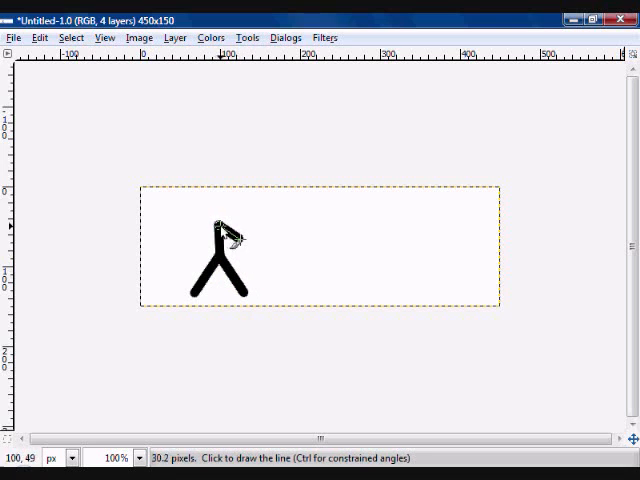
{"action": "left_click", "coordinate": [197, 243], "text": "shift"}
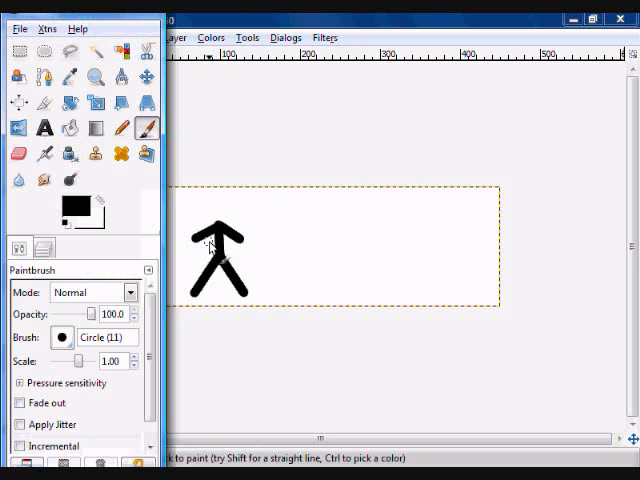
Paint a round head and thick raised arms stretching to both sides
{"action": "left_click", "coordinate": [220, 215]}
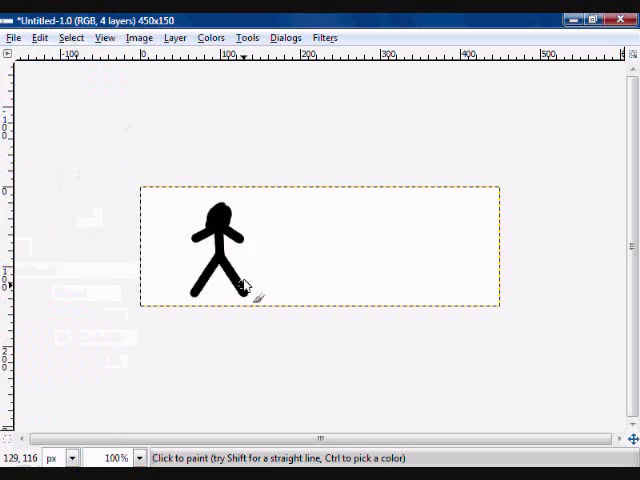
{"action": "left_click_drag", "start_coordinate": [215, 205], "coordinate": [168, 225]}
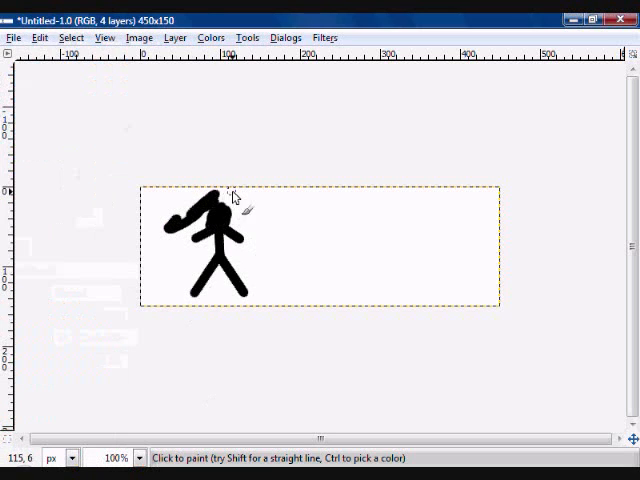
{"action": "left_click_drag", "start_coordinate": [220, 205], "coordinate": [285, 228]}
{"action": "left_click_drag", "start_coordinate": [222, 195], "coordinate": [268, 199]}
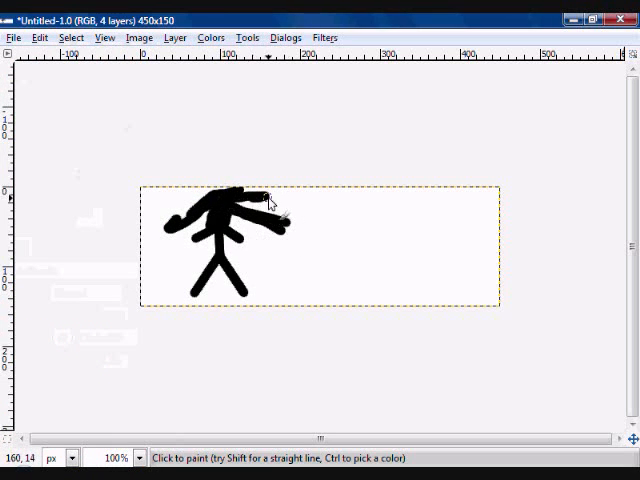
{"action": "left_click_drag", "start_coordinate": [200, 200], "coordinate": [145, 196]}
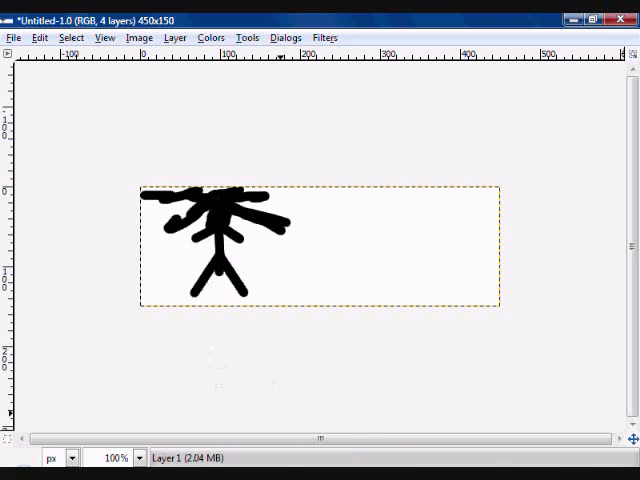
Hide Layer 1 and make Layer 2 visible and active for the next frame
{"action": "key", "text": "alt+Tab"}
{"action": "left_click", "coordinate": [45, 248]}
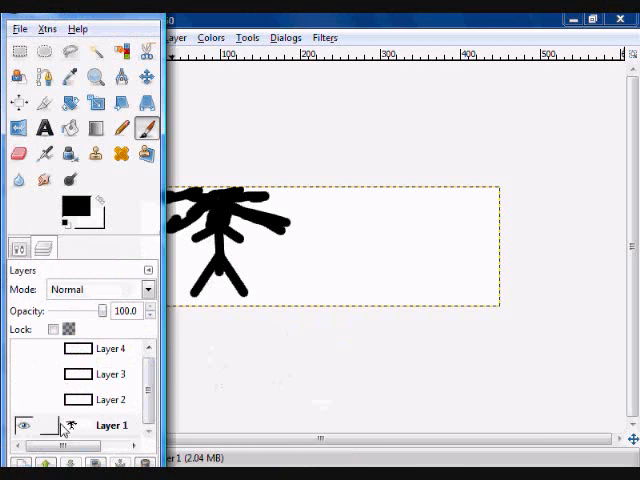
{"action": "left_click", "coordinate": [25, 426]}
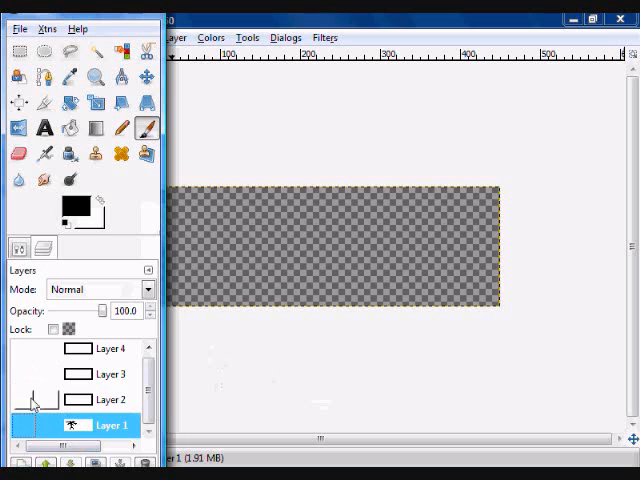
{"action": "left_click", "coordinate": [24, 401]}
{"action": "left_click", "coordinate": [92, 401]}
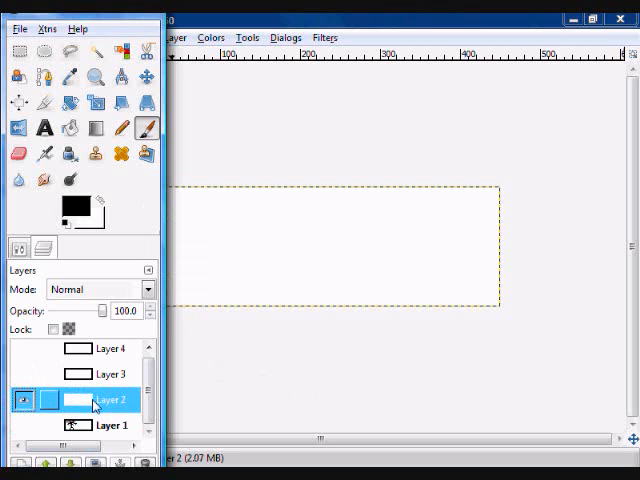
Draw the second figure's caret legs, body, arms and round head on Layer 2
{"action": "left_click", "coordinate": [20, 252]}
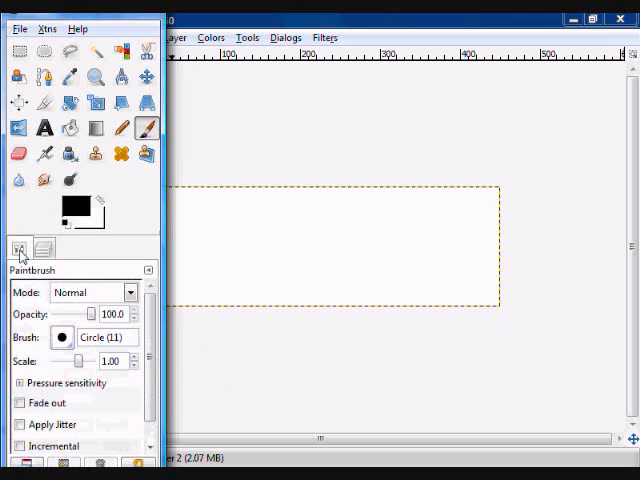
{"action": "left_click", "coordinate": [216, 271]}
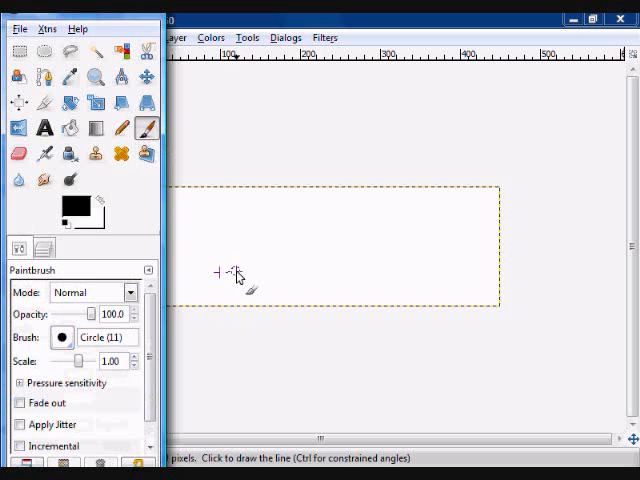
{"action": "left_click", "coordinate": [243, 249], "text": "shift"}
{"action": "left_click", "coordinate": [260, 268], "text": "shift"}
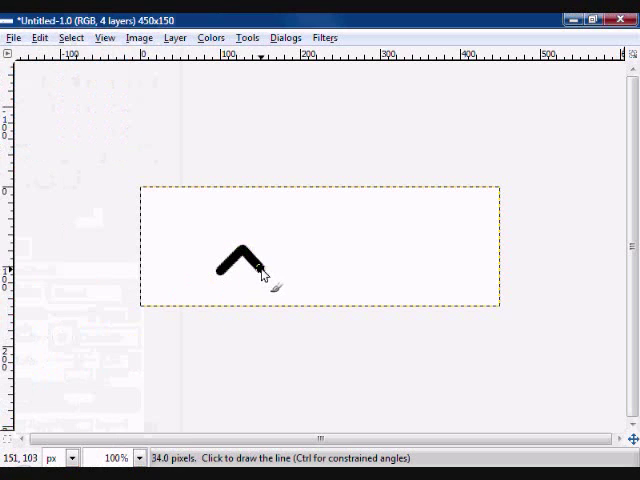
{"action": "left_click", "coordinate": [240, 220], "text": "shift"}
{"action": "left_click", "coordinate": [221, 226], "text": "shift"}
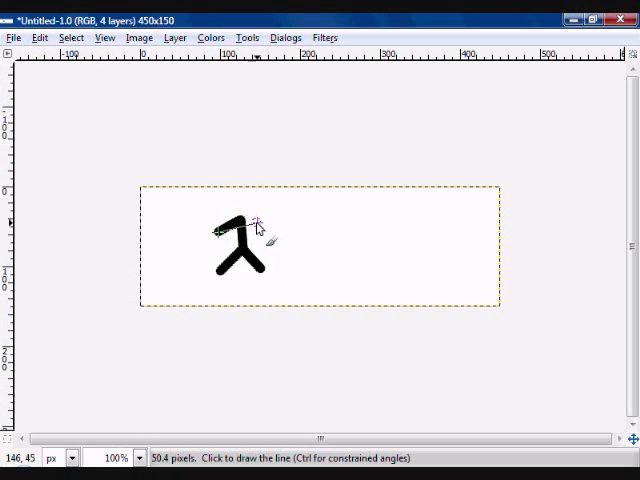
{"action": "left_click", "coordinate": [268, 230], "text": "shift"}
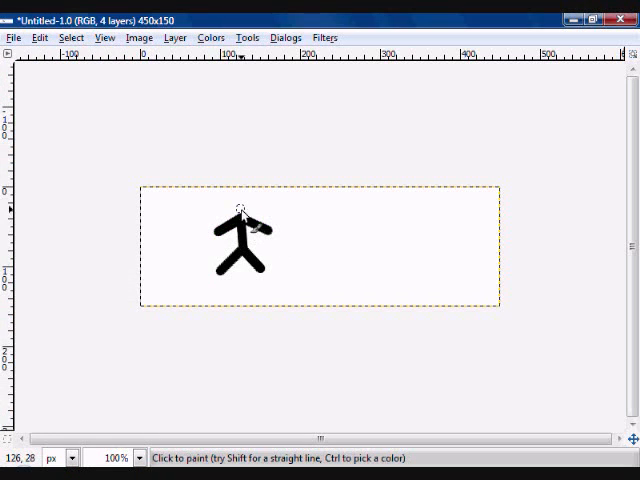
{"action": "mouse_move", "coordinate": [238, 205]}
{"action": "left_mouse_down"}
{"action": "mouse_move", "coordinate": [246, 215]}
{"action": "mouse_move", "coordinate": [222, 190]}
{"action": "mouse_move", "coordinate": [245, 205]}
{"action": "mouse_move", "coordinate": [270, 190]}
{"action": "mouse_move", "coordinate": [255, 210]}
{"action": "left_mouse_up"}
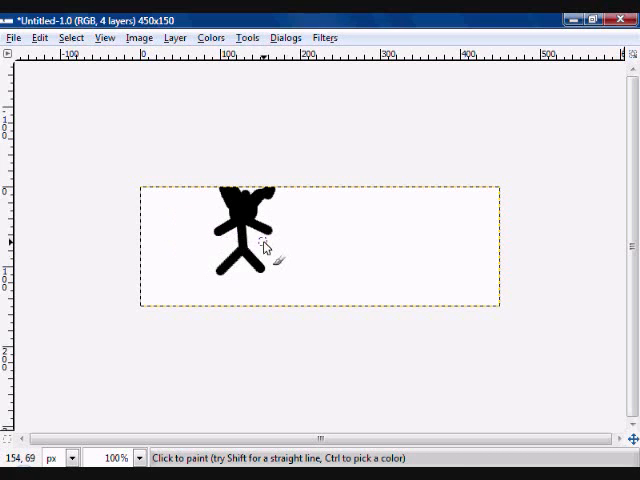
Paint a bent arm reaching right with a dashed trail extending to the image edge
{"action": "mouse_move", "coordinate": [266, 242]}
{"action": "left_mouse_down"}
{"action": "mouse_move", "coordinate": [328, 213]}
{"action": "mouse_move", "coordinate": [404, 212]}
{"action": "left_mouse_up"}
{"action": "left_click", "coordinate": [428, 212]}
{"action": "left_click", "coordinate": [450, 210]}
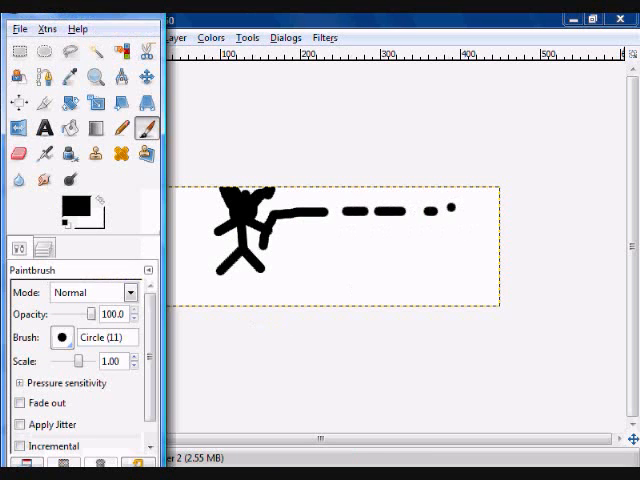
Hide Layer 2 and make Layer 3 visible and active
{"action": "left_click", "coordinate": [43, 249]}
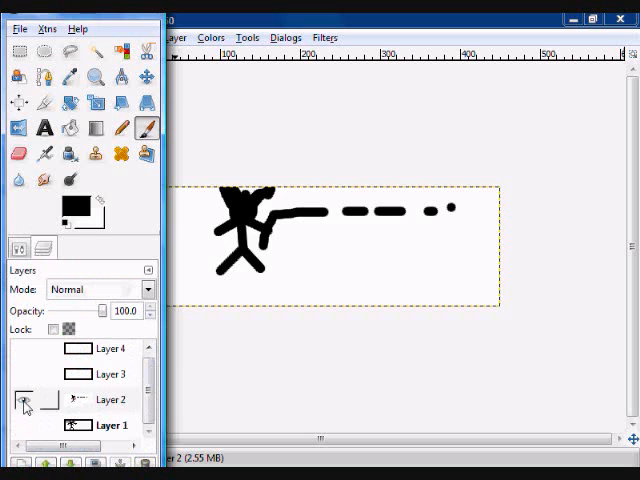
{"action": "left_click", "coordinate": [24, 400]}
{"action": "left_click", "coordinate": [25, 375]}
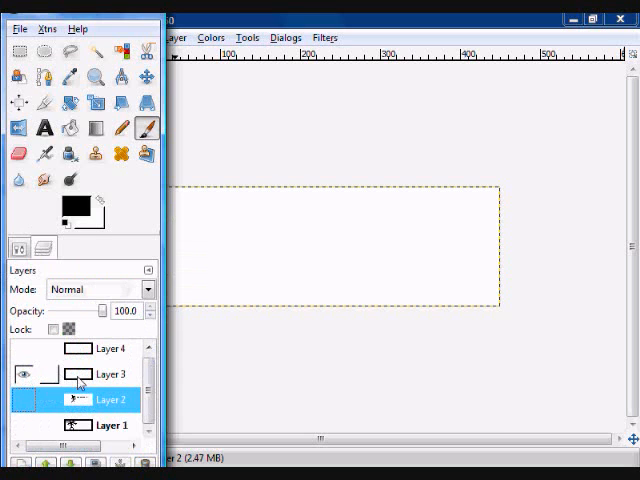
{"action": "left_click", "coordinate": [80, 376]}
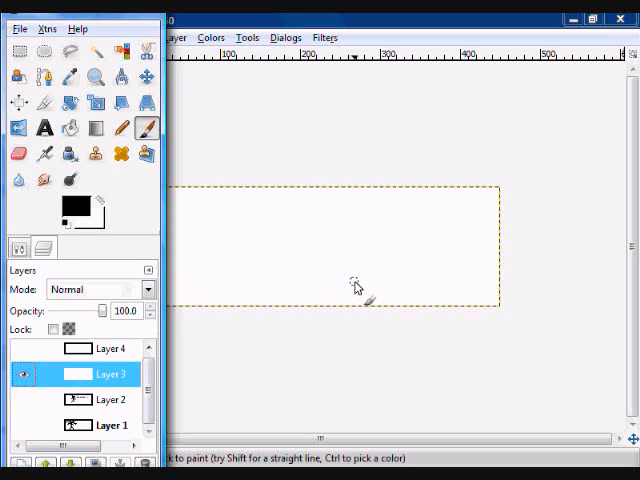
Draw the fallen figure's angled limbs and horizontal body with straight lines, then paint its filled head
{"action": "left_click", "coordinate": [418, 232], "text": "shift"}
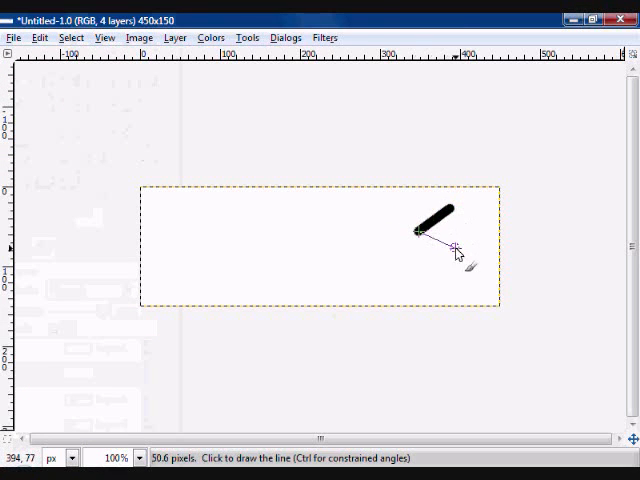
{"action": "left_click", "coordinate": [471, 257], "text": "shift"}
{"action": "left_click", "coordinate": [418, 232], "text": "shift"}
{"action": "left_click", "coordinate": [366, 233], "text": "shift"}
{"action": "left_click", "coordinate": [386, 207], "text": "shift"}
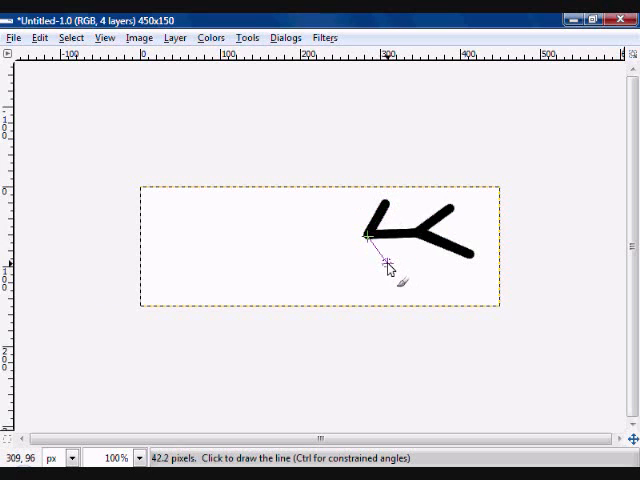
{"action": "left_click", "coordinate": [386, 263], "text": "shift"}
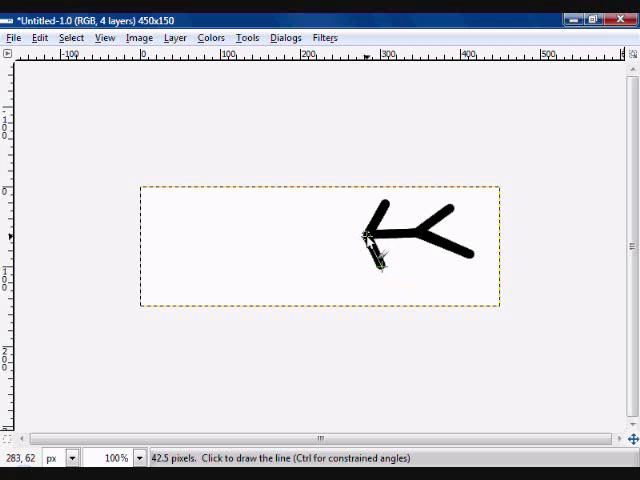
{"action": "key", "text": "shift"}
{"action": "mouse_move", "coordinate": [357, 232]}
{"action": "left_mouse_down"}
{"action": "mouse_move", "coordinate": [360, 245]}
{"action": "mouse_move", "coordinate": [375, 255]}
{"action": "left_mouse_up"}
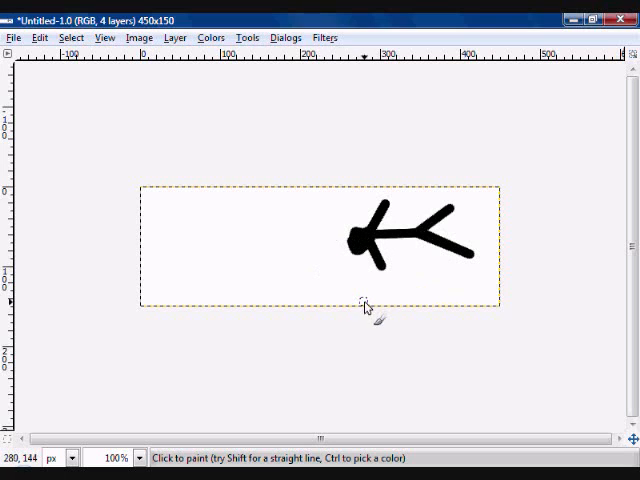
Add zigzag legs, scribbled letter shapes and a large curve underneath
{"action": "mouse_move", "coordinate": [350, 300]}
{"action": "left_mouse_down"}
{"action": "mouse_move", "coordinate": [440, 275]}
{"action": "mouse_move", "coordinate": [492, 305]}
{"action": "left_mouse_up"}
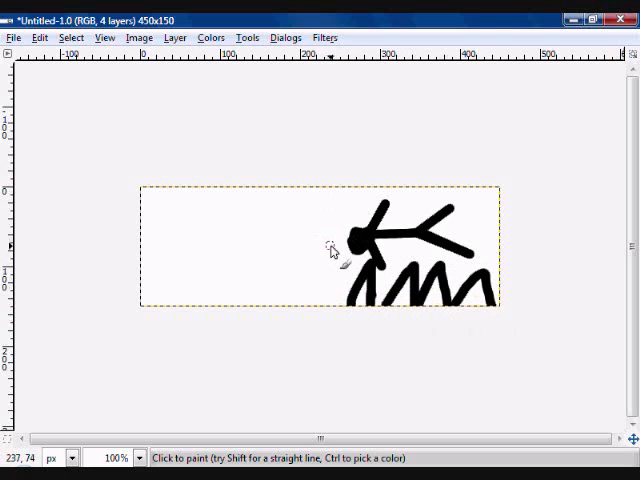
{"action": "left_click_drag", "start_coordinate": [330, 248], "coordinate": [318, 192]}
{"action": "mouse_move", "coordinate": [212, 192]}
{"action": "left_mouse_down"}
{"action": "mouse_move", "coordinate": [225, 205]}
{"action": "mouse_move", "coordinate": [215, 225]}
{"action": "mouse_move", "coordinate": [275, 190]}
{"action": "mouse_move", "coordinate": [295, 215]}
{"action": "left_mouse_up"}
{"action": "left_click_drag", "start_coordinate": [310, 250], "coordinate": [168, 190]}
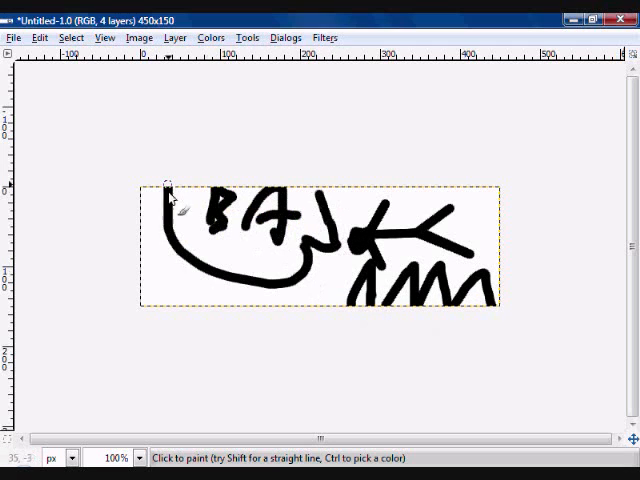
Hide Layer 3 and switch to painting on Layer 4
{"action": "key", "text": "Tab"}
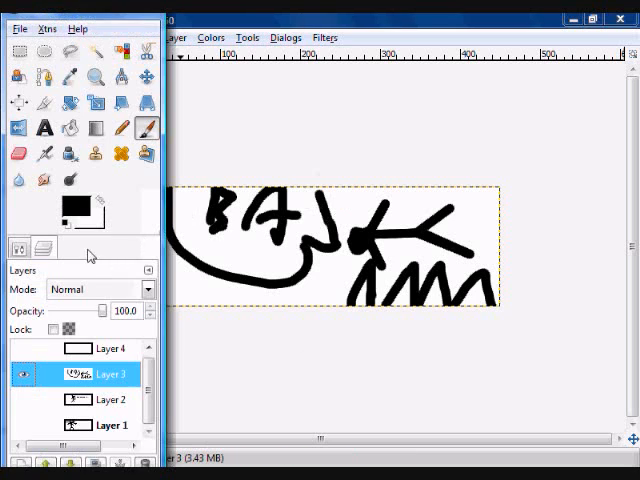
{"action": "left_click", "coordinate": [23, 376]}
{"action": "left_click", "coordinate": [24, 350]}
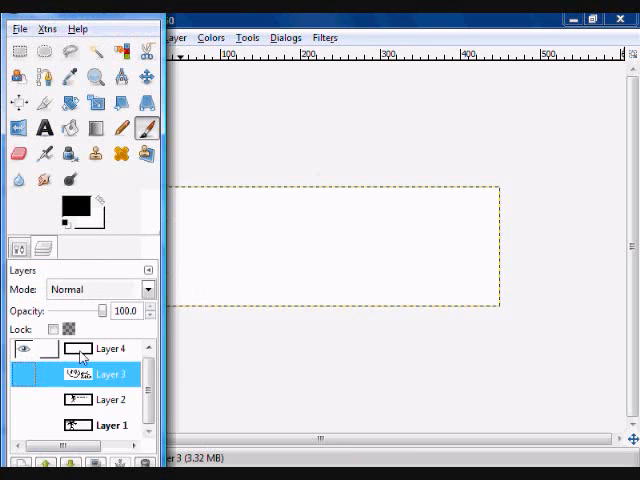
{"action": "left_click", "coordinate": [82, 349]}
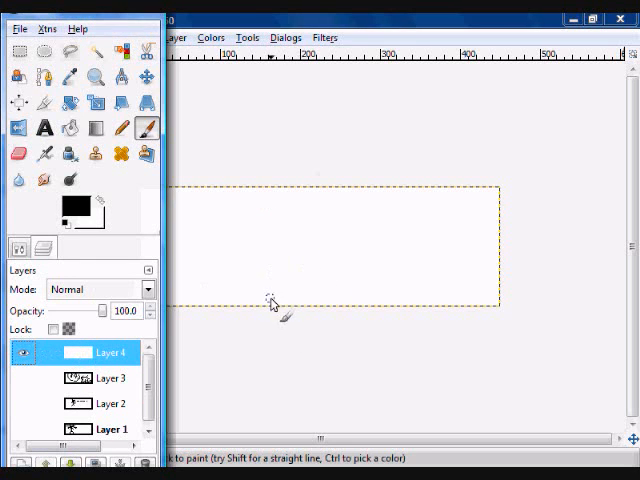
Undo a stray stroke, then draw the fourth figure's legs and body on Layer 4
{"action": "left_click", "coordinate": [272, 302], "text": "shift"}
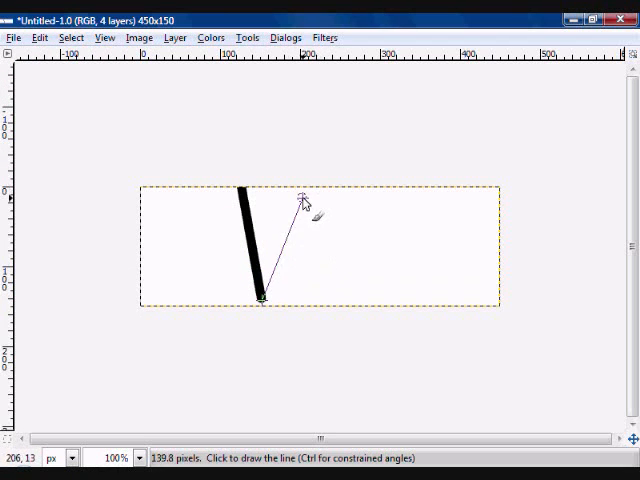
{"action": "left_click", "coordinate": [40, 37]}
{"action": "left_click", "coordinate": [64, 58]}
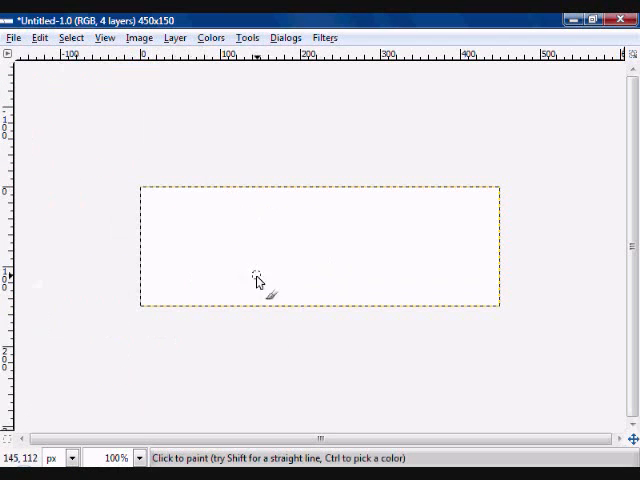
{"action": "left_click", "coordinate": [246, 302]}
{"action": "left_click", "coordinate": [268, 270], "text": "shift"}
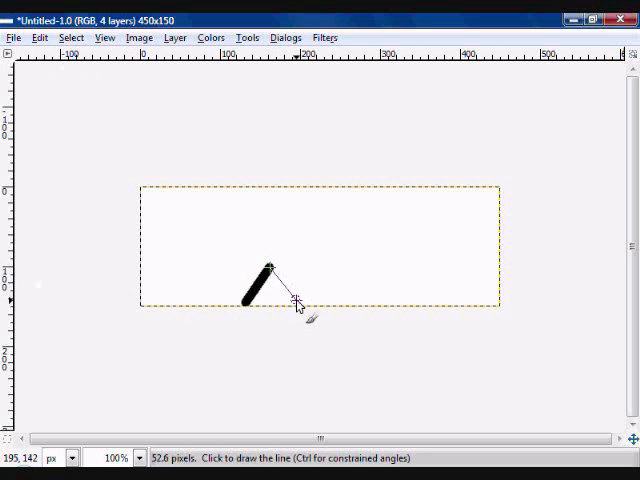
{"action": "left_click", "coordinate": [298, 303], "text": "shift"}
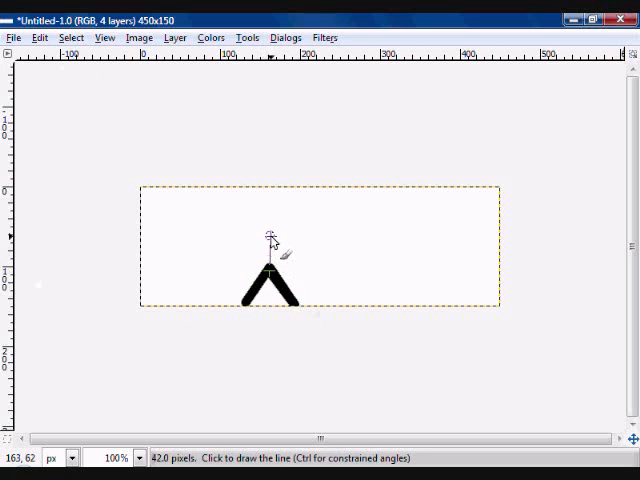
{"action": "left_click", "coordinate": [270, 239], "text": "shift"}
Add the arms, a filled head, torso blobs on both sides and a second pair of raised arms
{"action": "left_click", "coordinate": [311, 220], "text": "shift"}
{"action": "left_click", "coordinate": [269, 237], "text": "shift"}
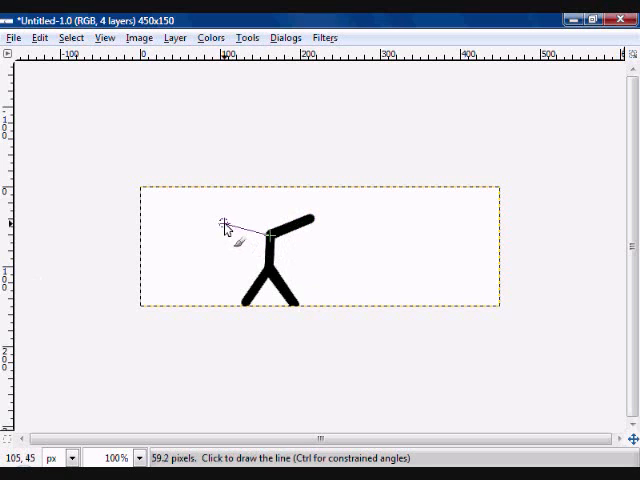
{"action": "left_click", "coordinate": [224, 224], "text": "shift"}
{"action": "left_click_drag", "start_coordinate": [270, 218], "coordinate": [278, 230]}
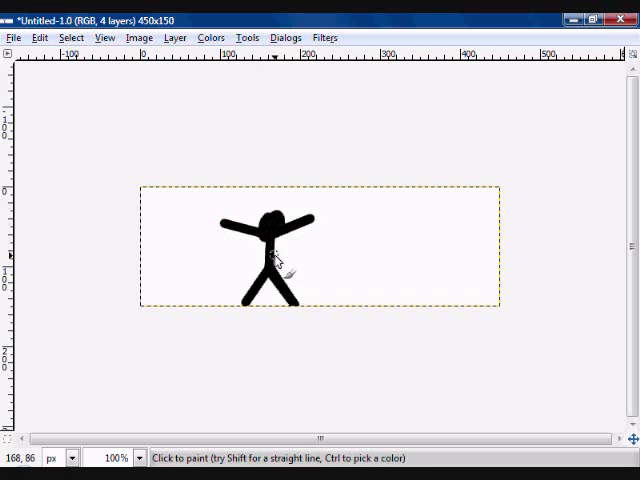
{"action": "mouse_move", "coordinate": [286, 262]}
{"action": "left_mouse_down"}
{"action": "mouse_move", "coordinate": [288, 248]}
{"action": "mouse_move", "coordinate": [292, 258]}
{"action": "left_mouse_up"}
{"action": "left_click_drag", "start_coordinate": [255, 250], "coordinate": [240, 258]}
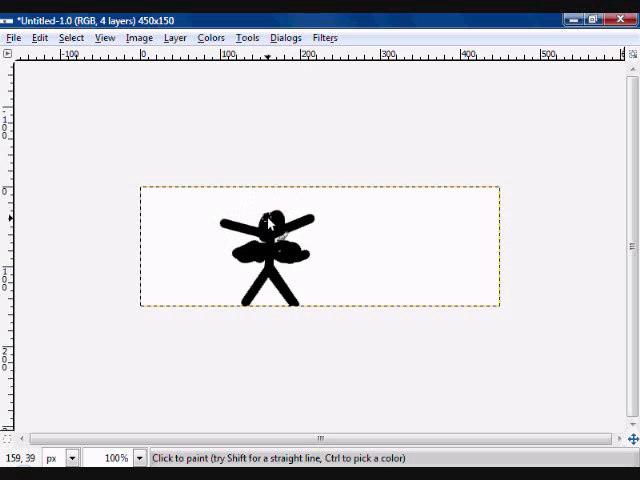
{"action": "mouse_move", "coordinate": [272, 222]}
{"action": "left_mouse_down"}
{"action": "mouse_move", "coordinate": [215, 200]}
{"action": "mouse_move", "coordinate": [323, 195]}
{"action": "left_mouse_up"}
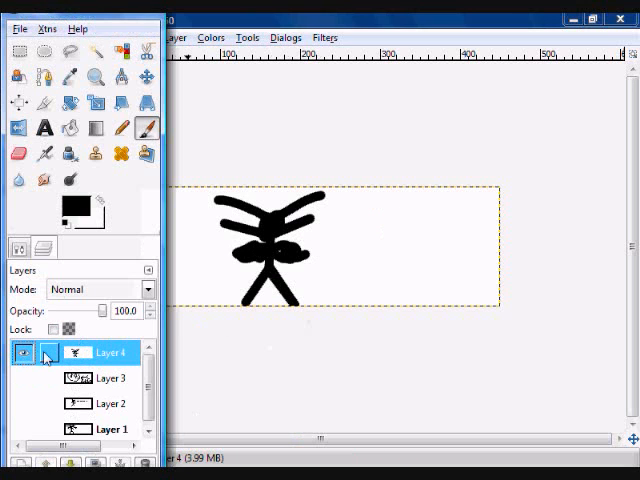
Turn off visibility for Layer 4, 3, 2 and 1 so the canvas shows only transparency
{"action": "left_click", "coordinate": [23, 352]}
{"action": "left_click", "coordinate": [23, 378]}
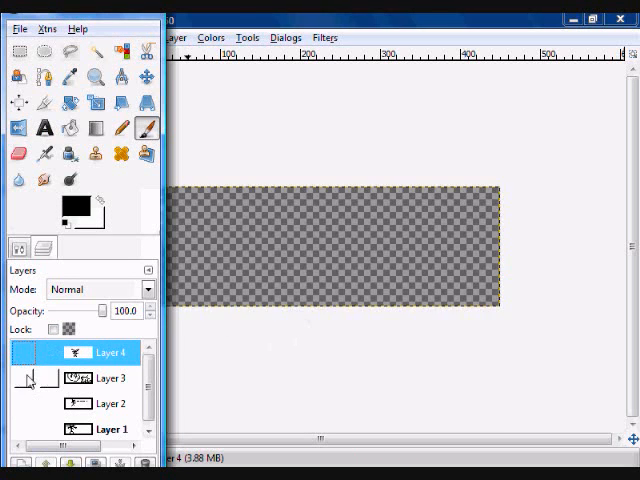
{"action": "left_click", "coordinate": [23, 403]}
{"action": "left_click", "coordinate": [23, 429]}
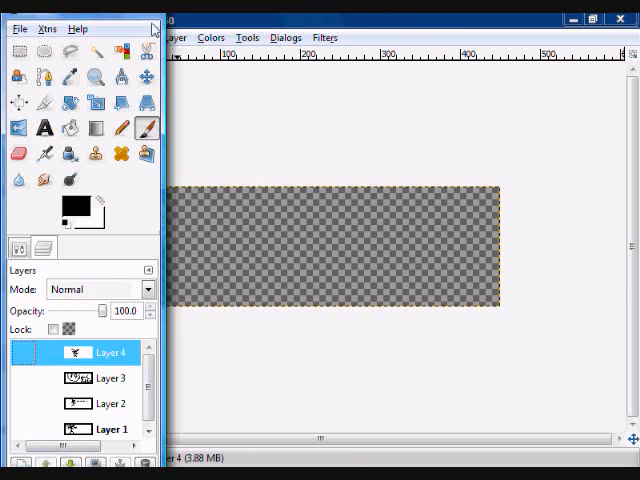
Rename Layer 1 and Layer 2 to append ' (2000ms)' via Edit Layer Attributes
{"action": "right_click", "coordinate": [118, 428]}
{"action": "left_click", "coordinate": [188, 28]}
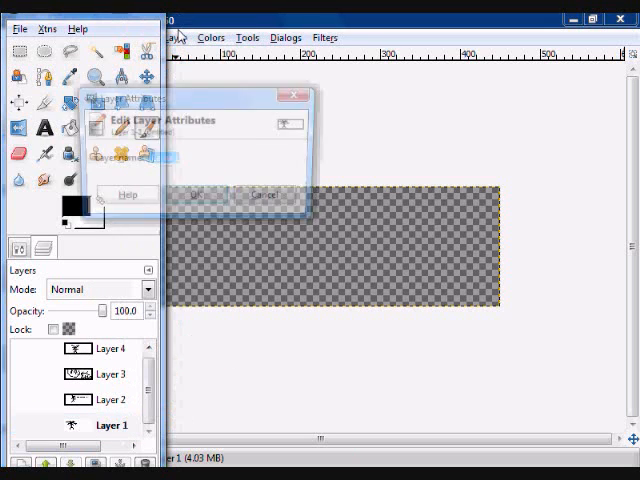
{"action": "left_click", "coordinate": [191, 163]}
{"action": "type", "text": "(2000ms)"}
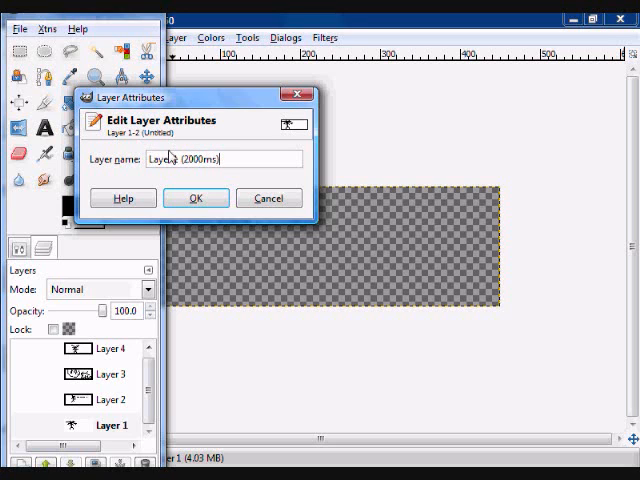
{"action": "left_click", "coordinate": [196, 198]}
{"action": "right_click", "coordinate": [110, 399]}
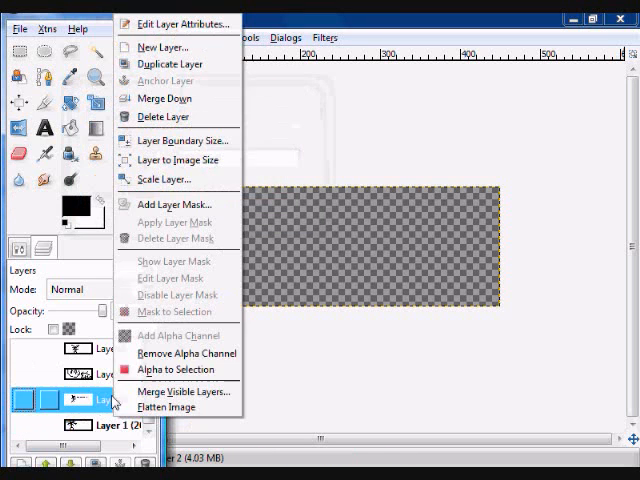
{"action": "left_click", "coordinate": [183, 24]}
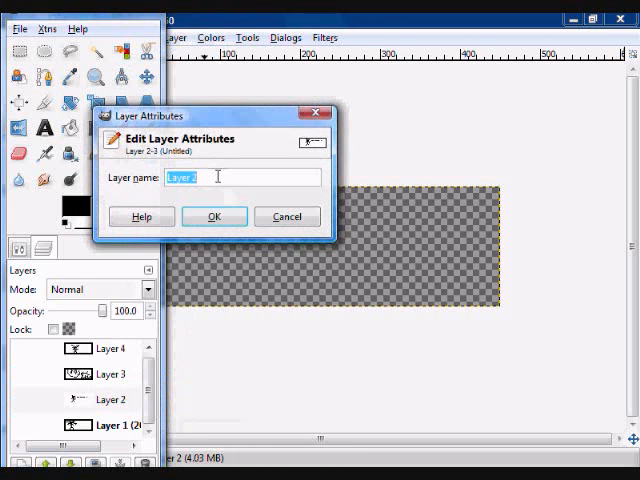
{"action": "left_click", "coordinate": [213, 177]}
{"action": "type", "text": "(2000ms)"}
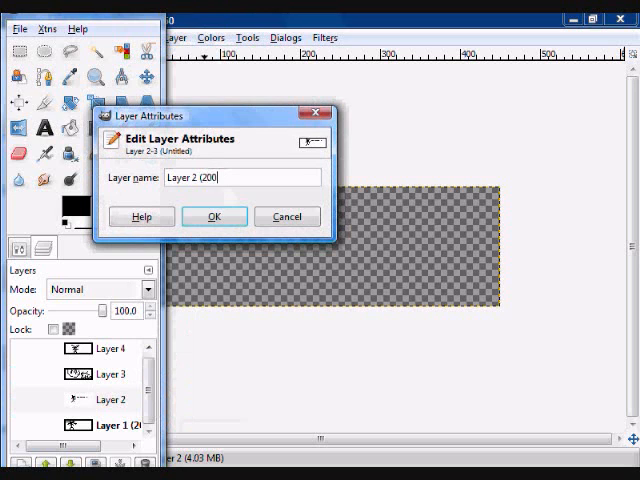
{"action": "left_click", "coordinate": [214, 217]}
Rename Layer 3 and Layer 4 to append ' (2000ms)', then raise the image window
{"action": "right_click", "coordinate": [110, 374]}
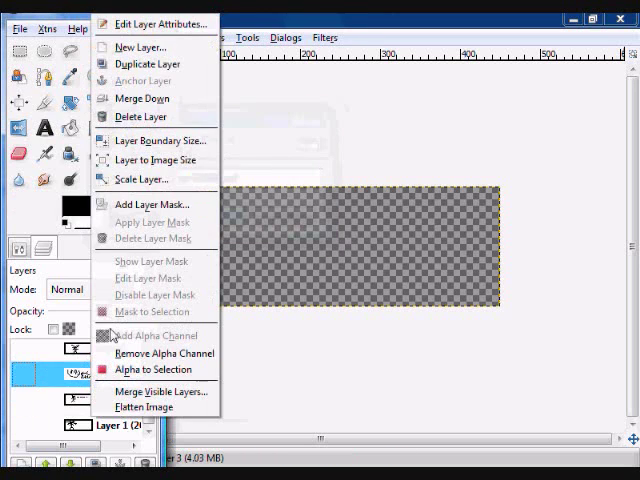
{"action": "left_click", "coordinate": [160, 24]}
{"action": "left_click", "coordinate": [174, 104]}
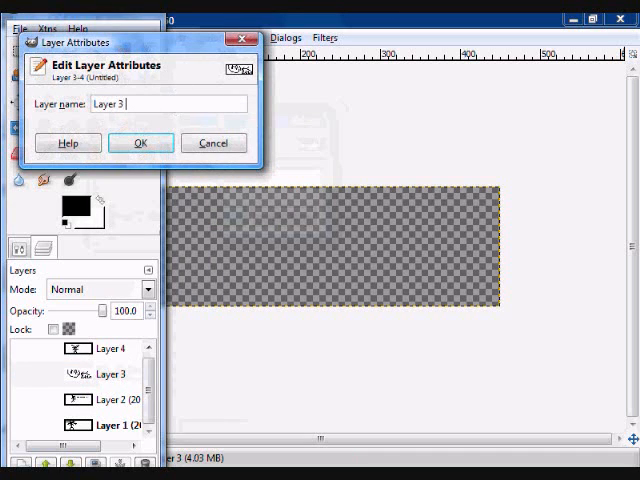
{"action": "type", "text": "(2000ms"}
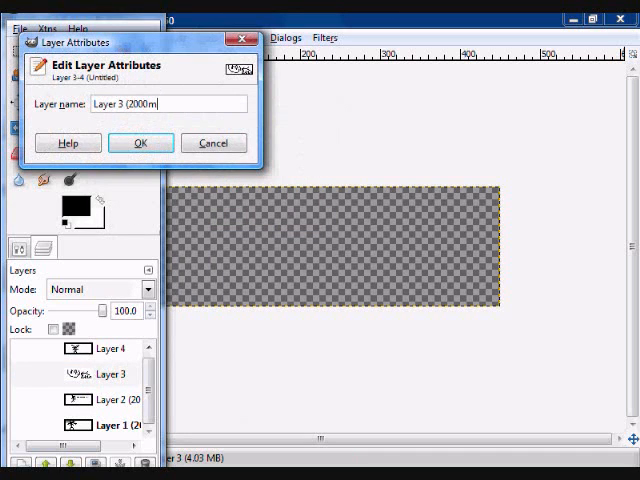
{"action": "left_click", "coordinate": [140, 143]}
{"action": "right_click", "coordinate": [110, 348]}
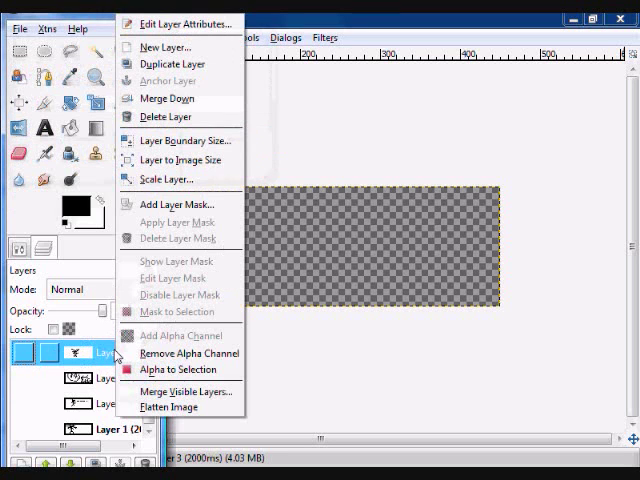
{"action": "left_click", "coordinate": [215, 27]}
{"action": "type", "text": "Layer 4 (2000ms)"}
{"action": "left_click", "coordinate": [172, 104]}
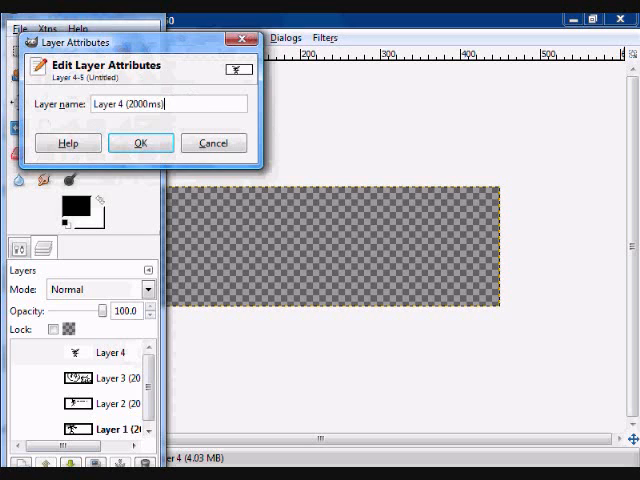
{"action": "left_click", "coordinate": [140, 143]}
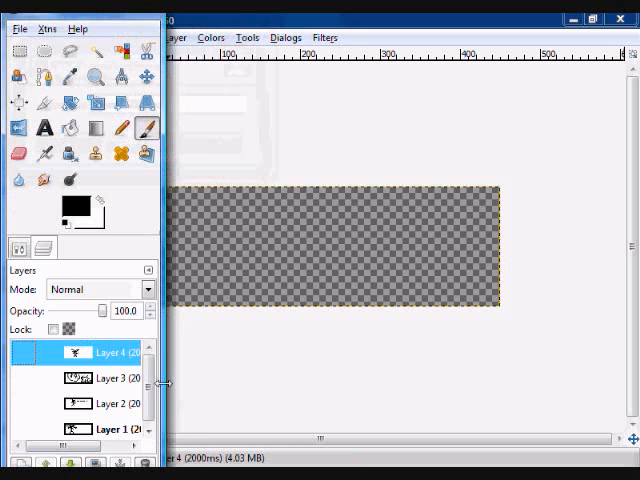
{"action": "left_click_drag", "start_coordinate": [105, 444], "coordinate": [88, 444]}
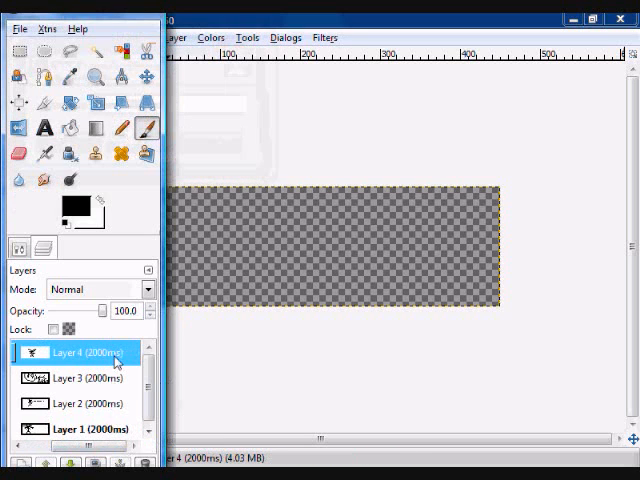
{"action": "left_click", "coordinate": [190, 20]}
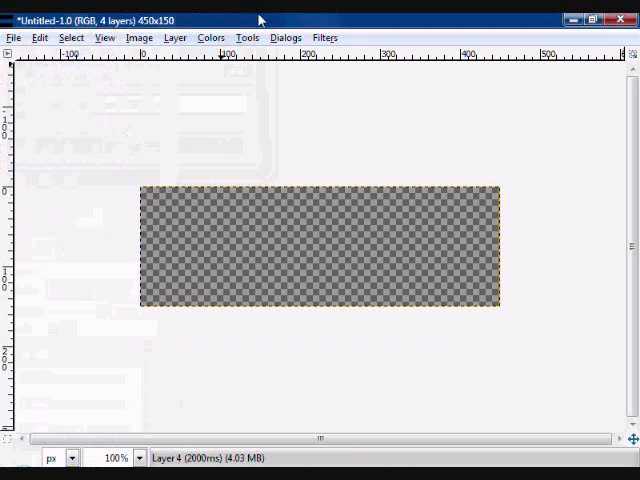
{"action": "left_click", "coordinate": [325, 38]}
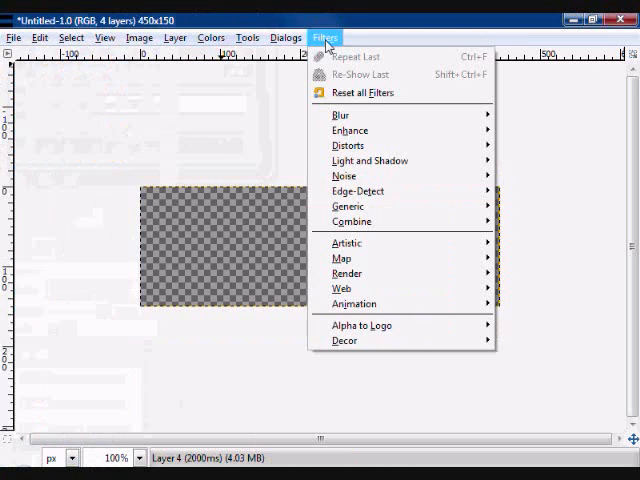
{"action": "mouse_move", "coordinate": [355, 303]}
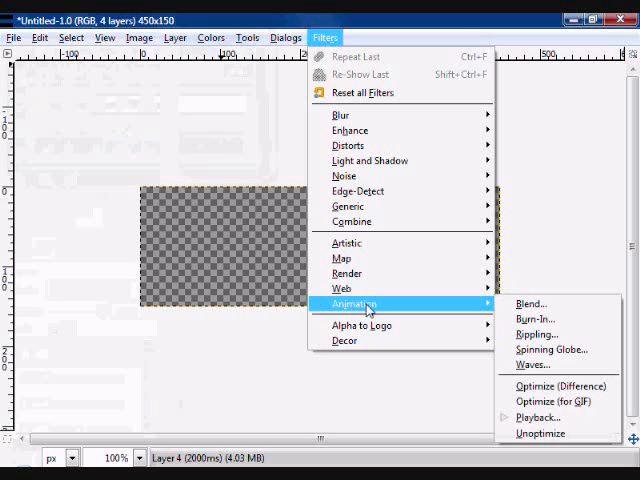
{"action": "left_click", "coordinate": [537, 417]}
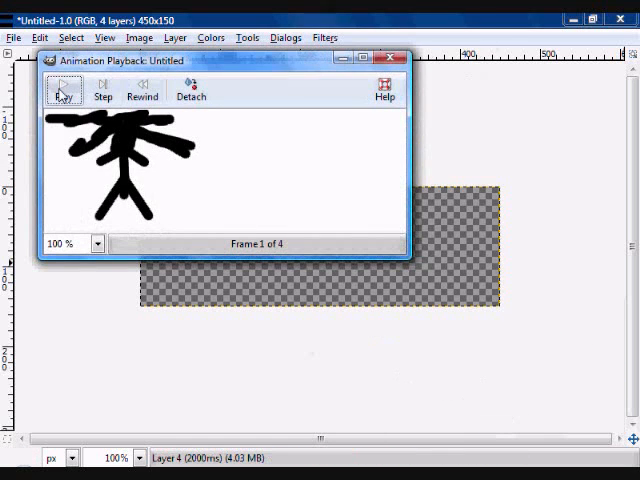
{"action": "left_click", "coordinate": [62, 95]}
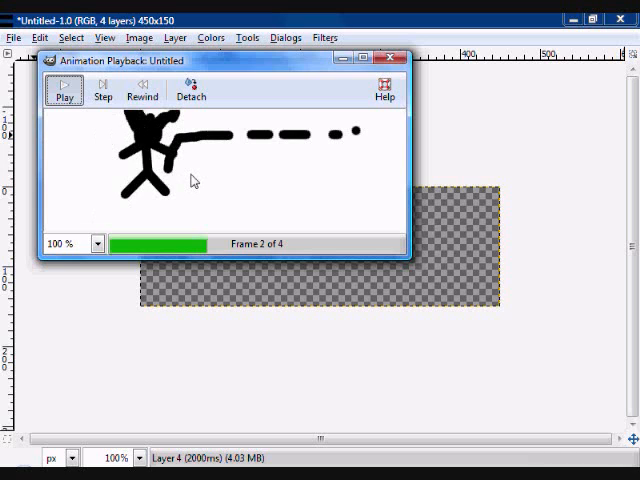
{"action": "left_click", "coordinate": [389, 59]}
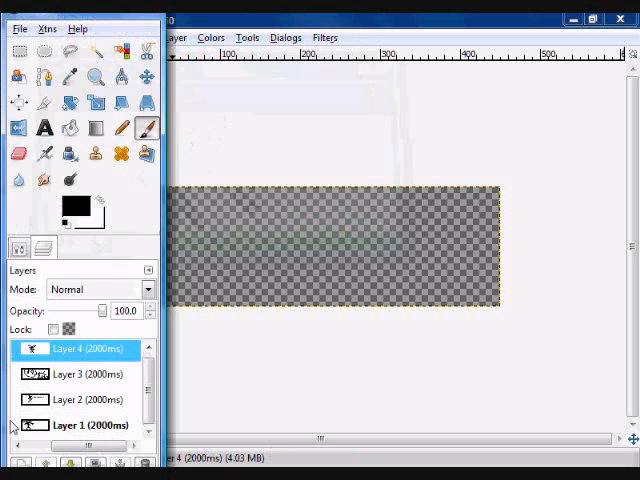
Turn visibility back on for Layers 1 through 4 in the Layers panel
{"action": "left_click_drag", "start_coordinate": [114, 447], "coordinate": [40, 447]}
{"action": "left_click", "coordinate": [24, 425]}
{"action": "left_click", "coordinate": [24, 399]}
{"action": "left_click", "coordinate": [24, 374]}
{"action": "left_click", "coordinate": [24, 349]}
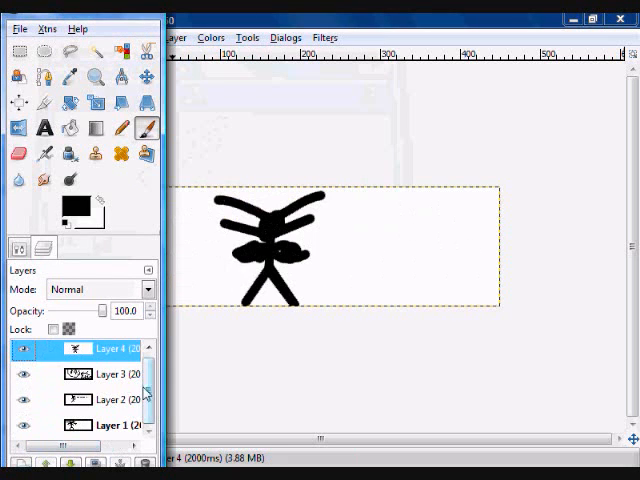
Start Save a Copy from the image window's File menu
{"action": "left_click", "coordinate": [197, 20]}
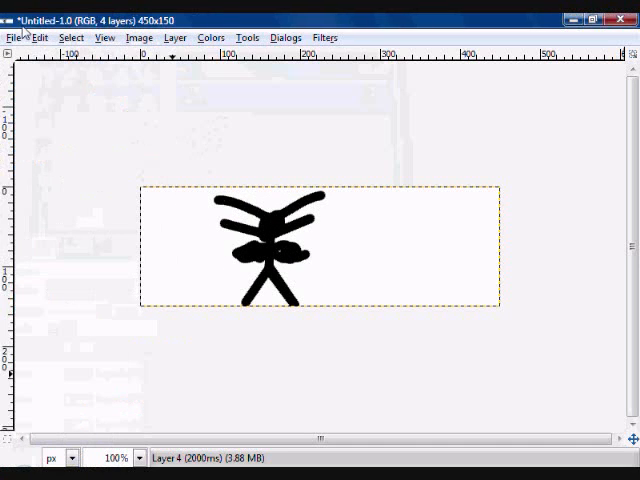
{"action": "left_click", "coordinate": [14, 37]}
{"action": "left_click", "coordinate": [76, 200]}
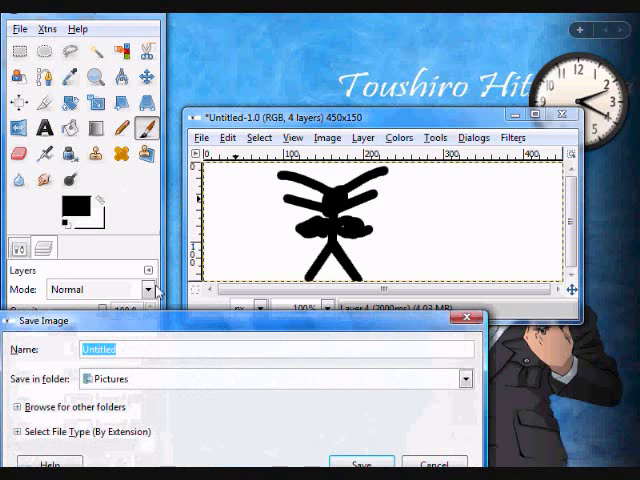
{"action": "type", "text": "Retarted stick dudet"}
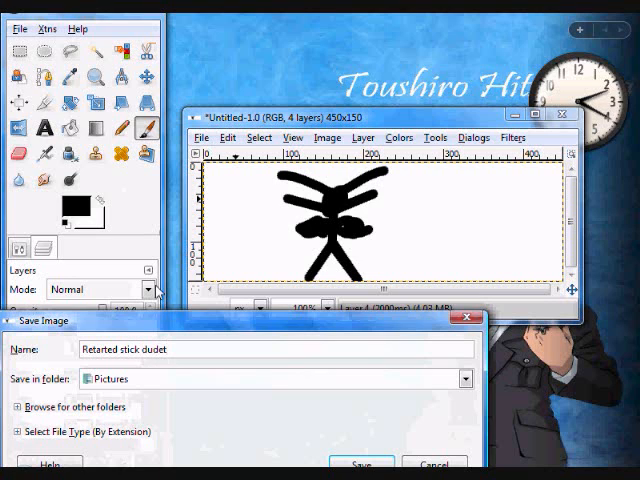
{"action": "type", "text": ".gif"}
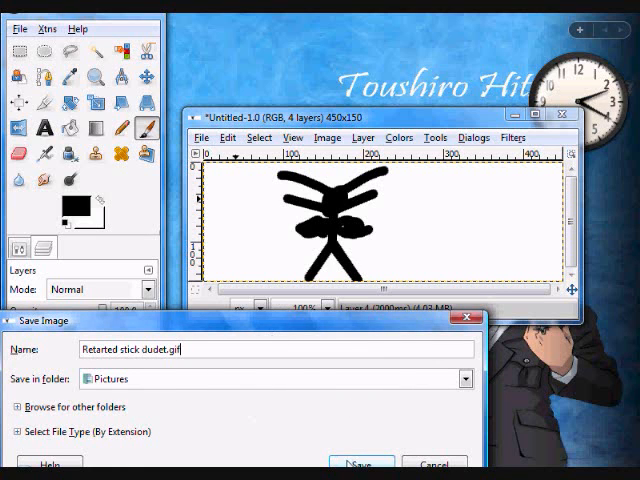
Save as 'Retarted stick dudet.gif' in Pictures, exporting the layers as animation frames
{"action": "left_click", "coordinate": [361, 464]}
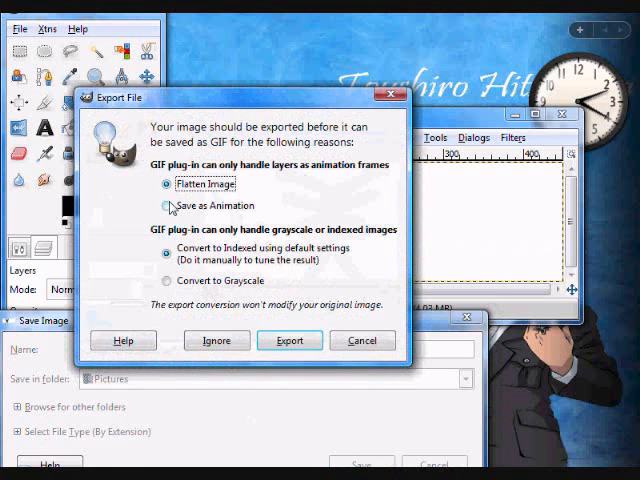
{"action": "left_click", "coordinate": [168, 205]}
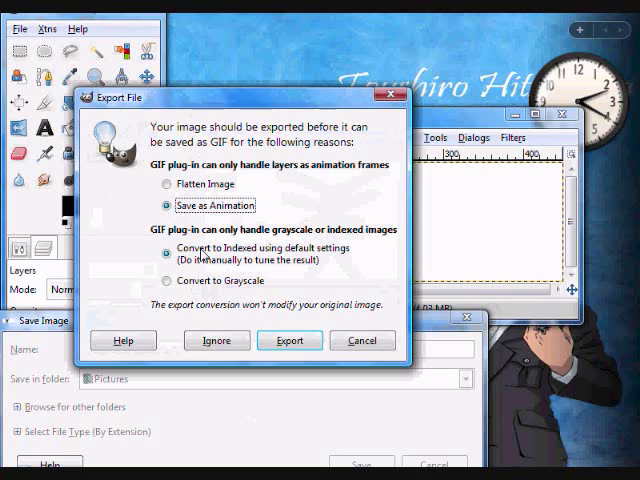
{"action": "left_click", "coordinate": [289, 341]}
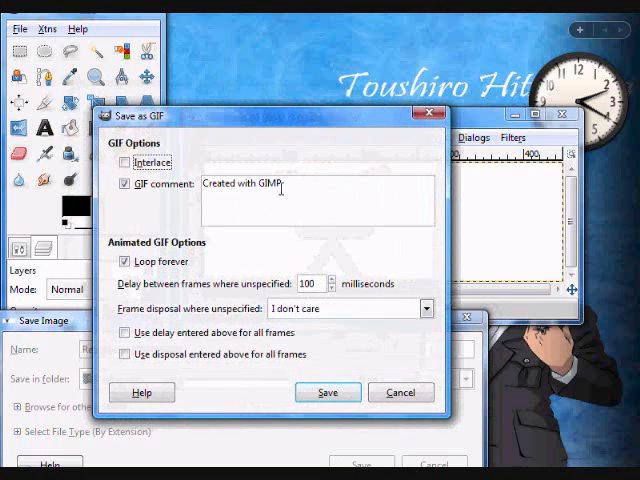
{"action": "left_click", "coordinate": [327, 392]}
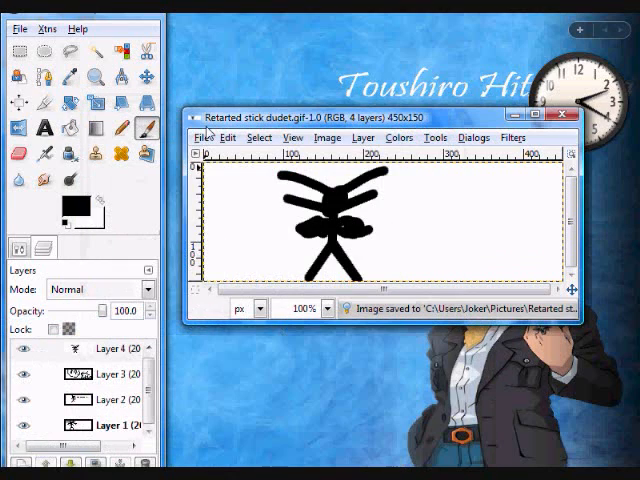
Close the image and GIMP, then open the Pictures folder from the Start menu
{"action": "left_click", "coordinate": [562, 118]}
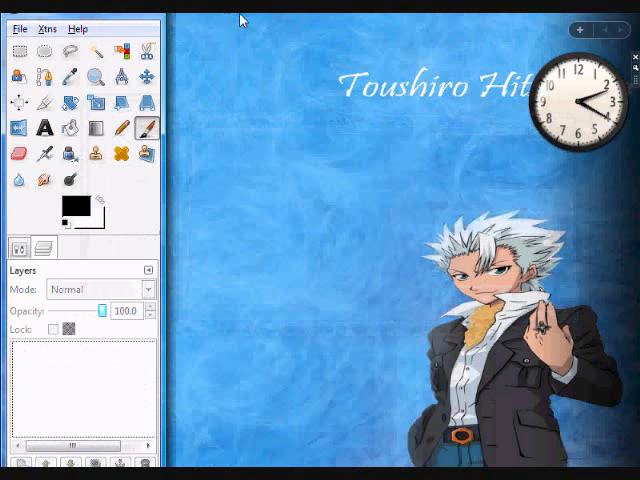
{"action": "left_click_drag", "start_coordinate": [140, 12], "coordinate": [147, 74]}
{"action": "left_click", "coordinate": [147, 74]}
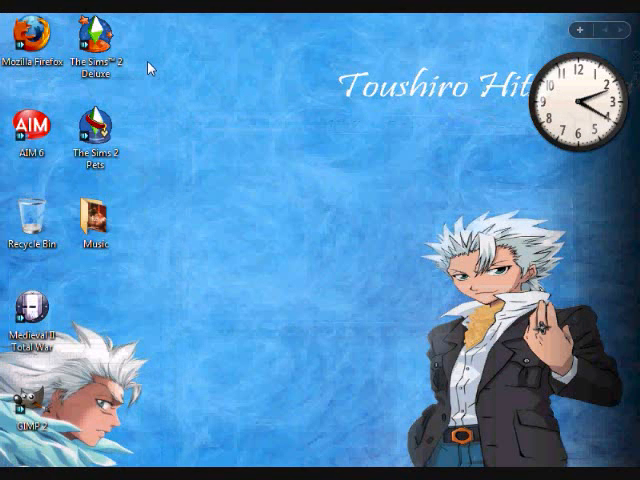
{"action": "key", "text": "super"}
{"action": "left_click", "coordinate": [236, 111]}
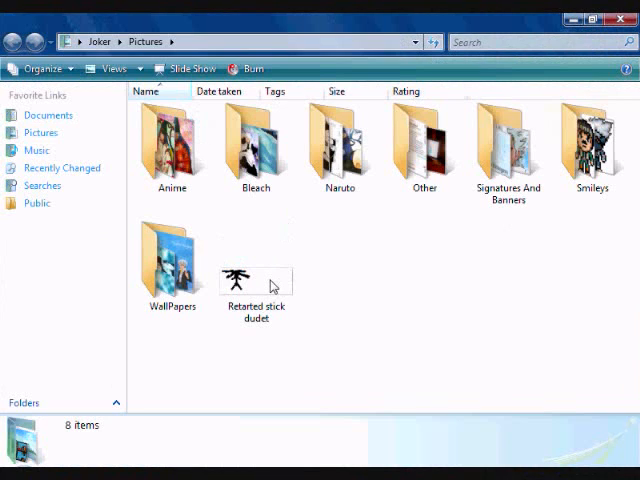
Open the saved Retarted stick dudet GIF from Pictures in Internet Explorer
{"action": "left_click", "coordinate": [273, 283]}
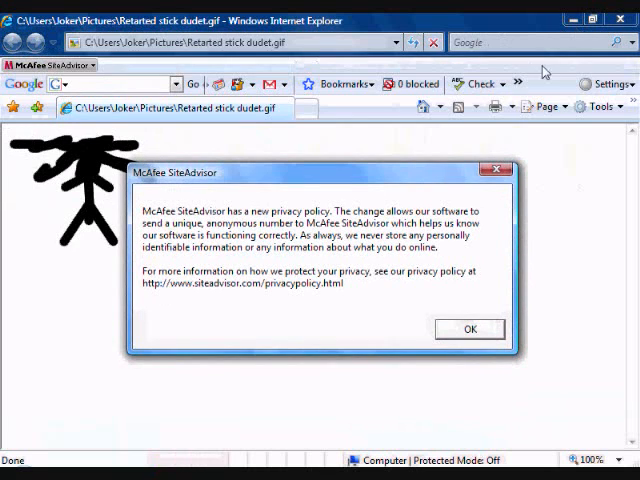
Dismiss the McAfee notice, decline the default-browser prompt, view the GIF and close the windows
{"action": "left_click", "coordinate": [471, 331]}
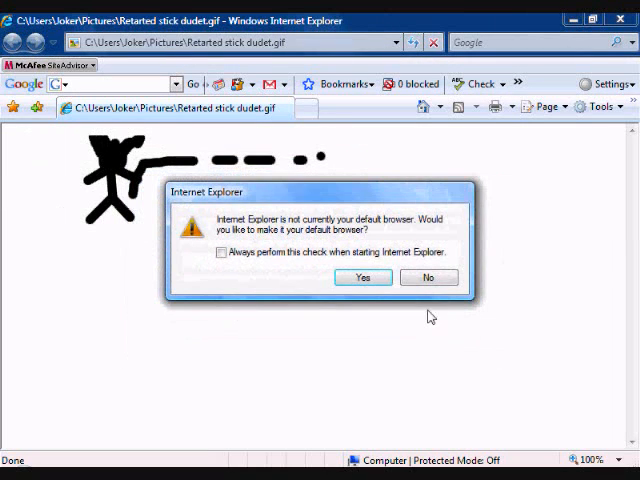
{"action": "left_click", "coordinate": [428, 278]}
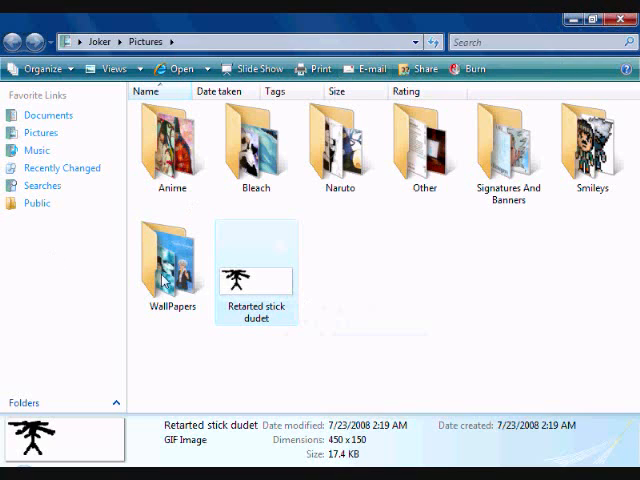
{"action": "left_click", "coordinate": [618, 20]}
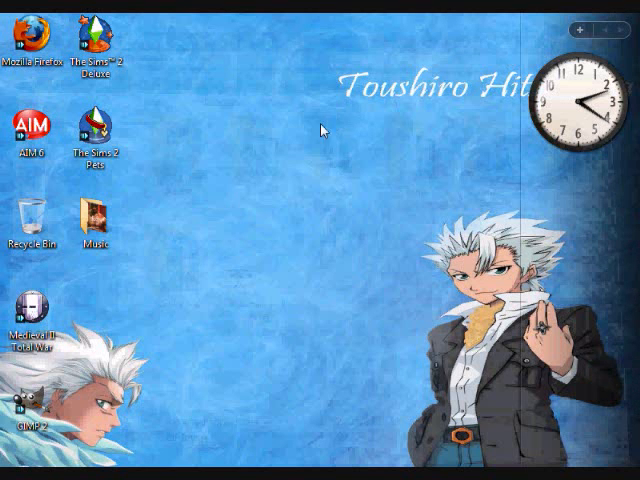